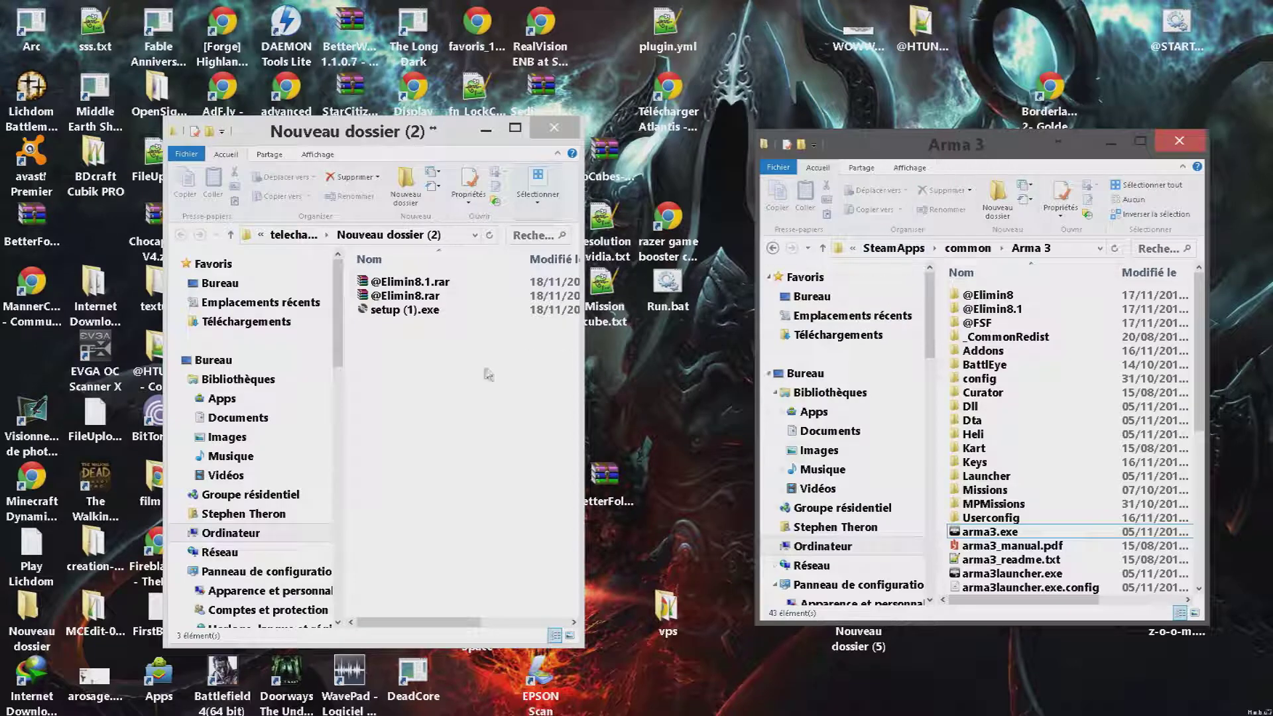
left_click(384, 312)
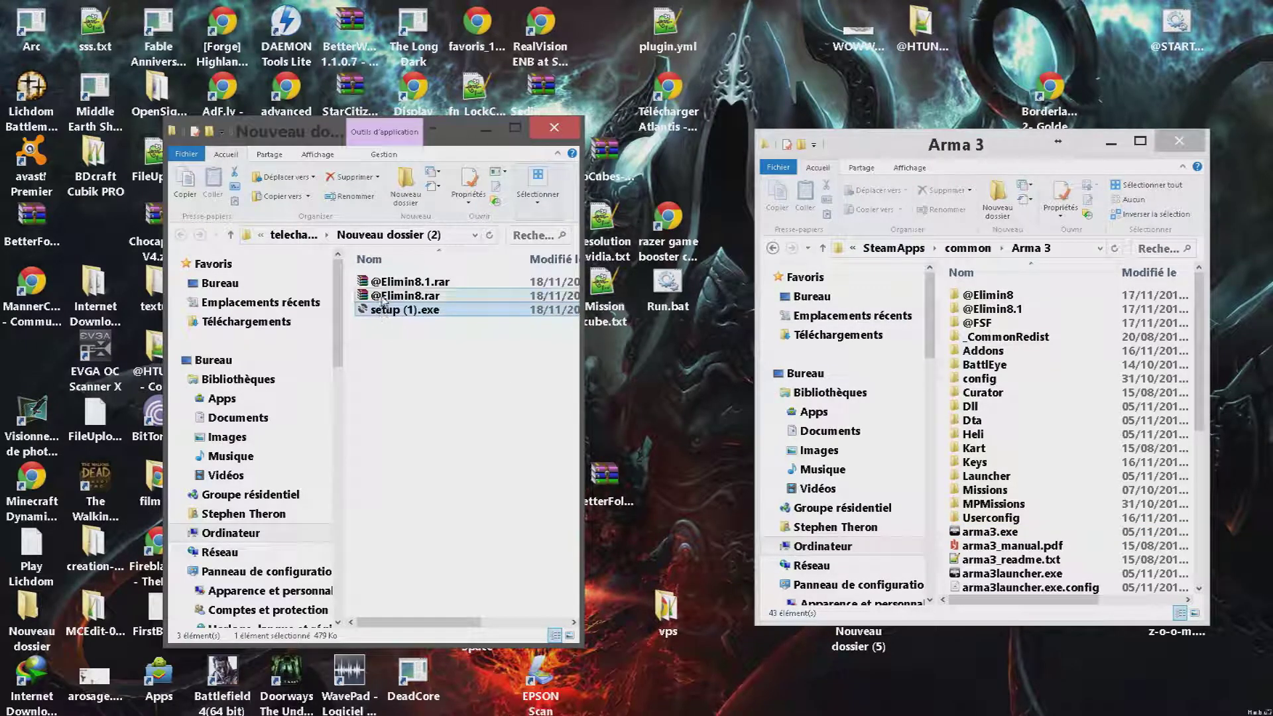
left_click(383, 298)
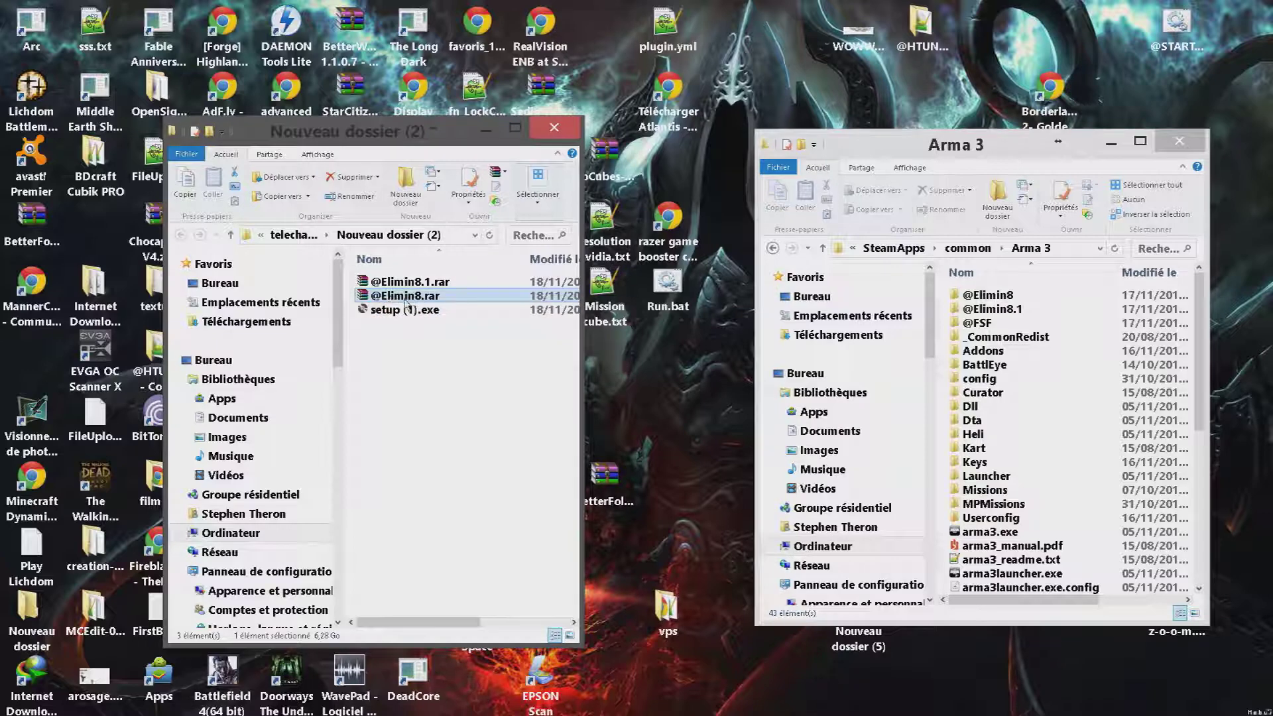
left_click(388, 286)
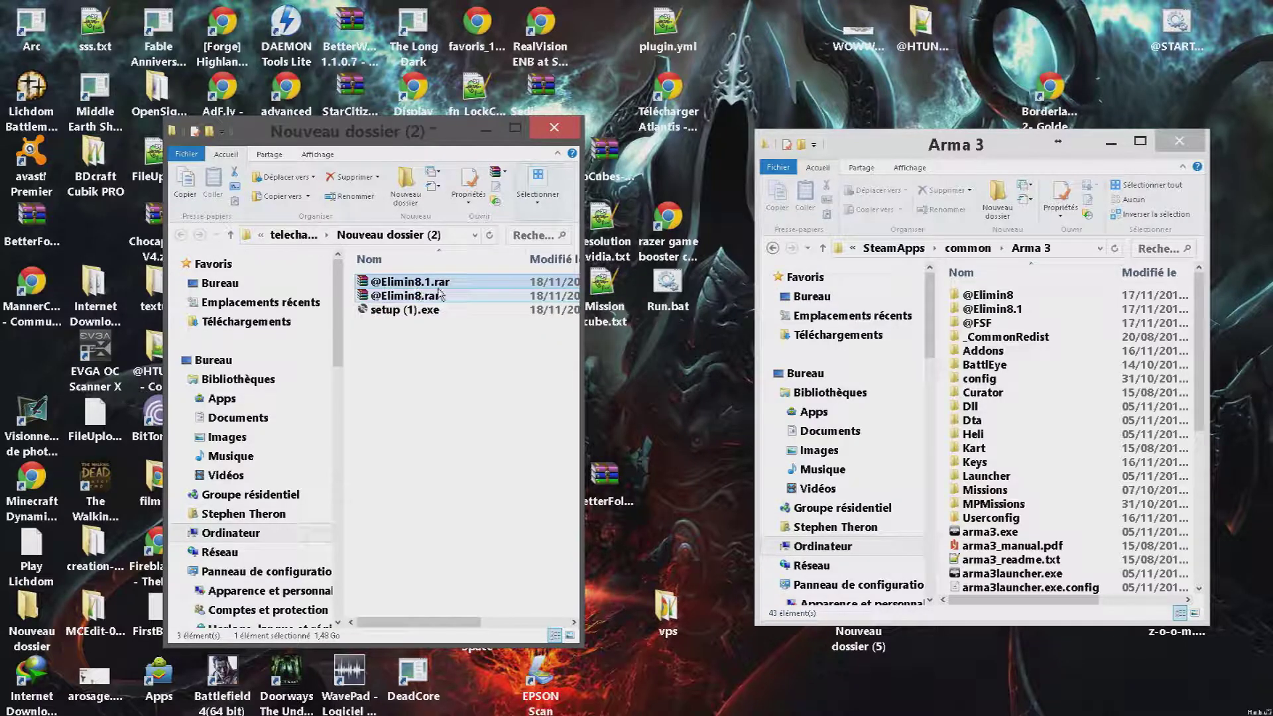
left_click(439, 392)
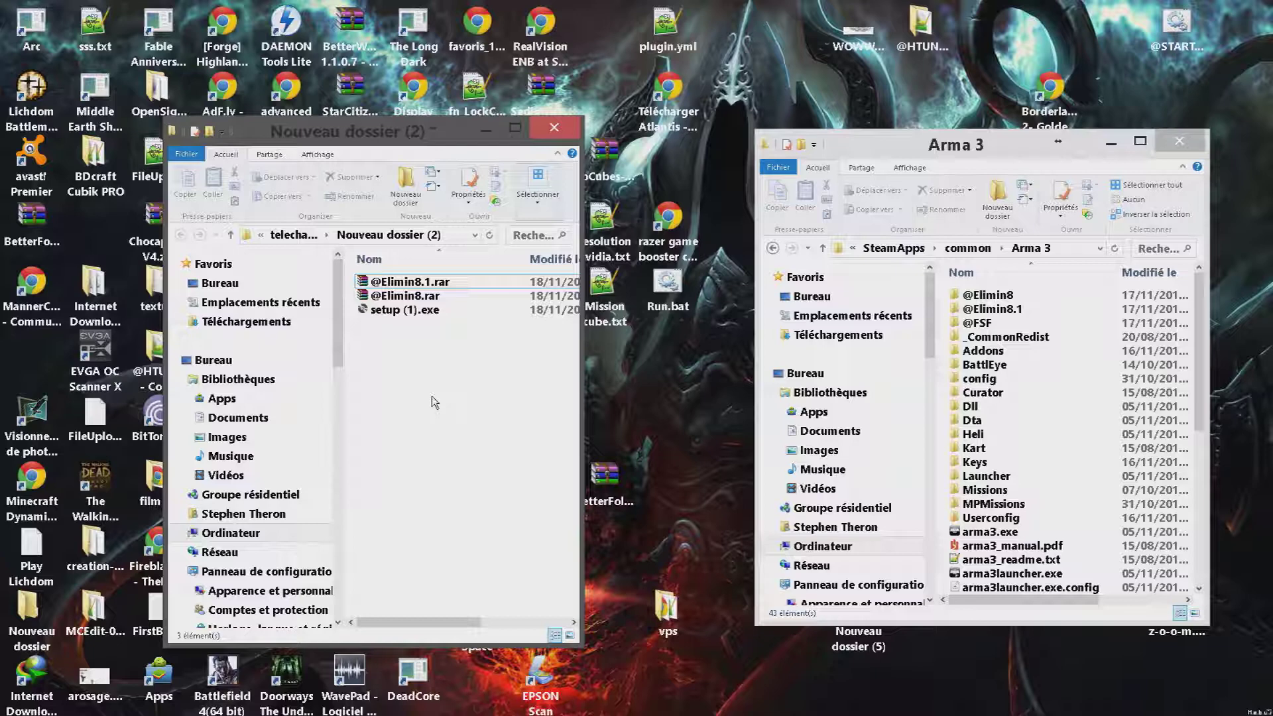
left_click_drag(408, 363, 407, 284)
left_click(411, 335)
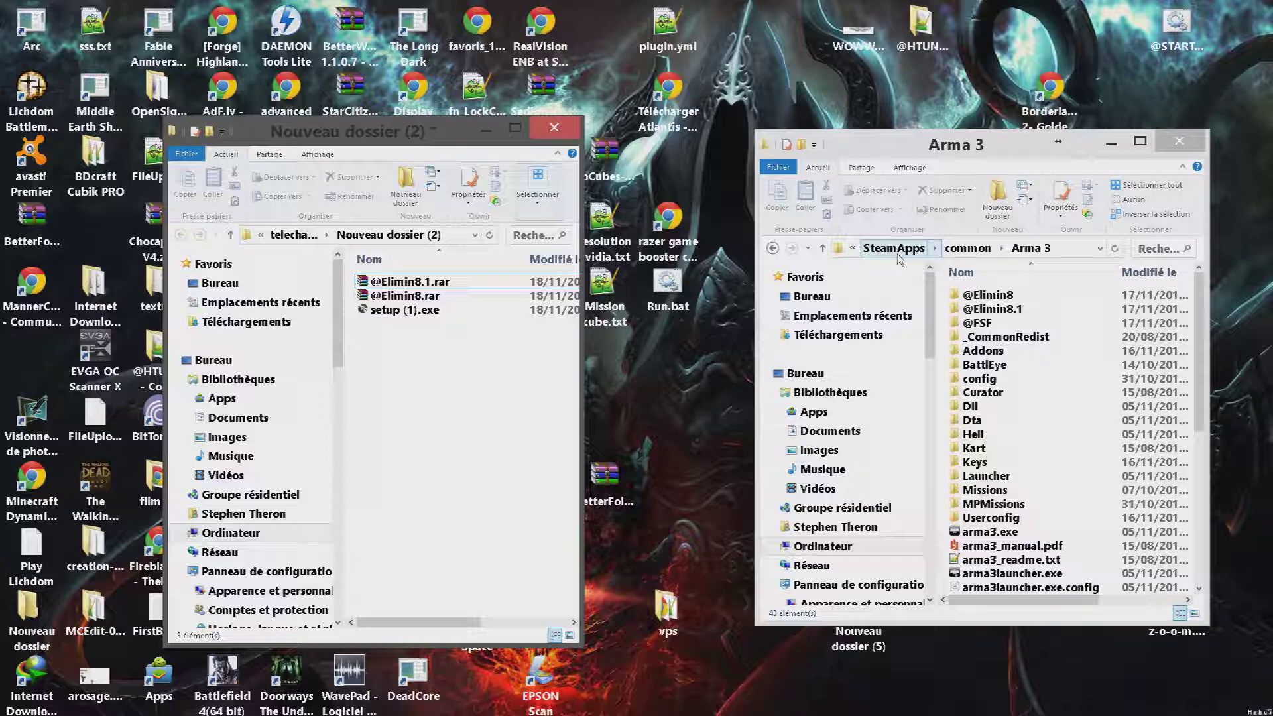
left_click(1025, 251)
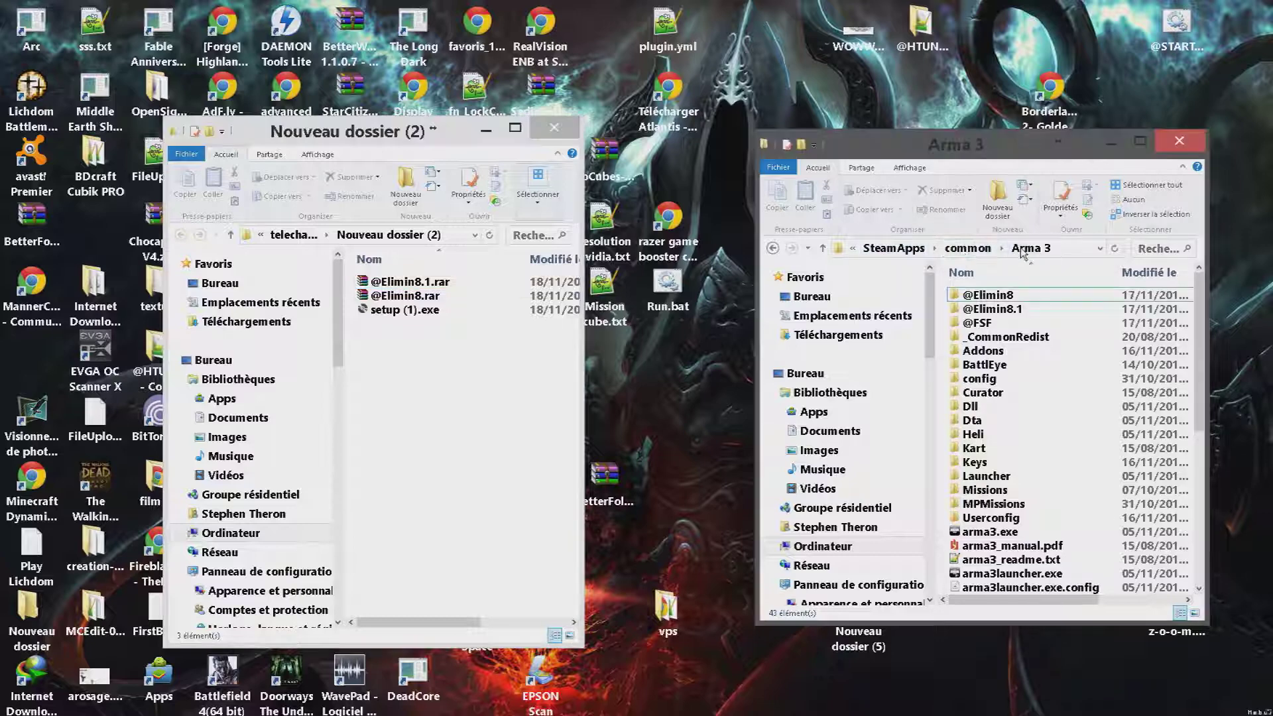
left_click(968, 248)
double_click(985, 299)
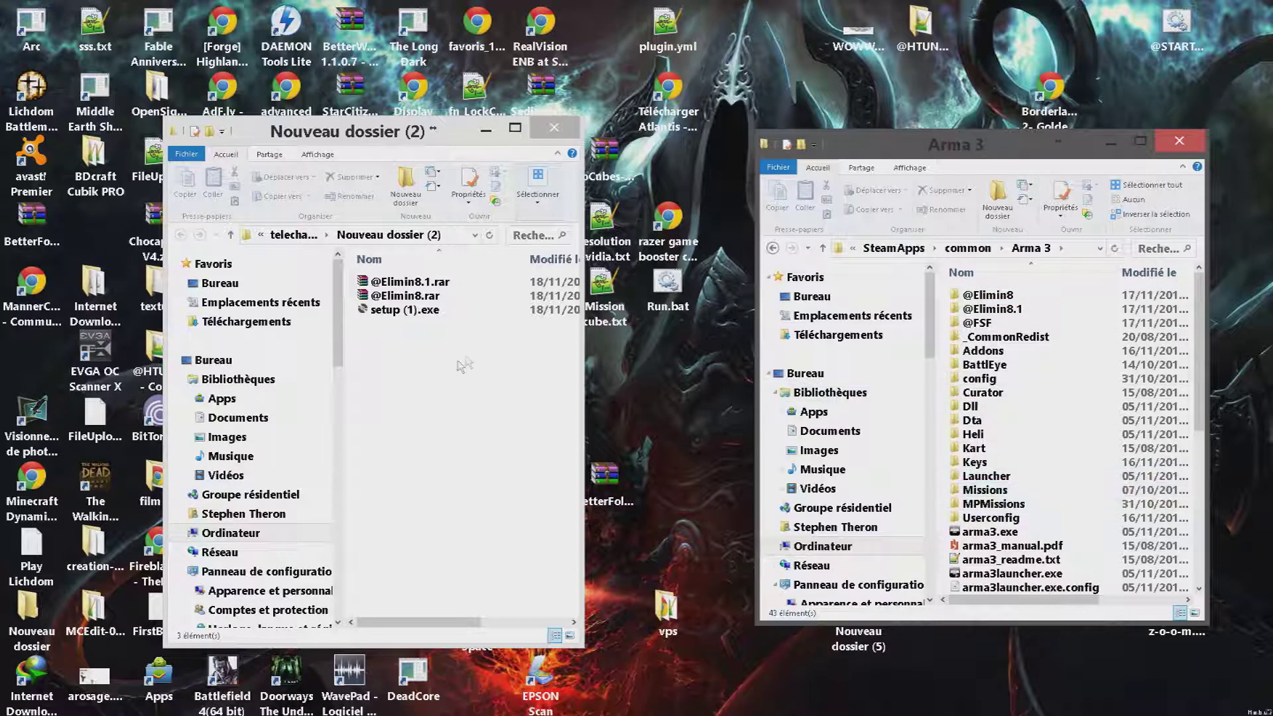
left_click(480, 356)
double_click(423, 297)
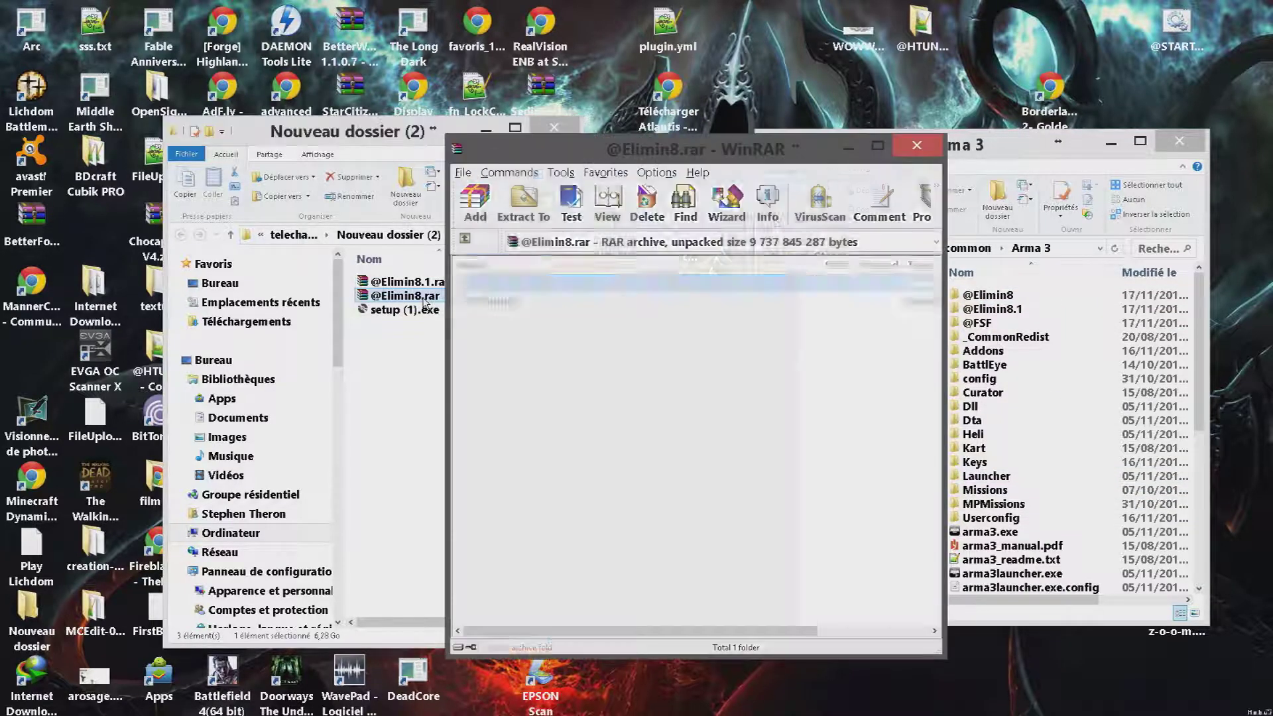
left_click_drag(621, 156, 398, 165)
left_click_drag(262, 312, 601, 230)
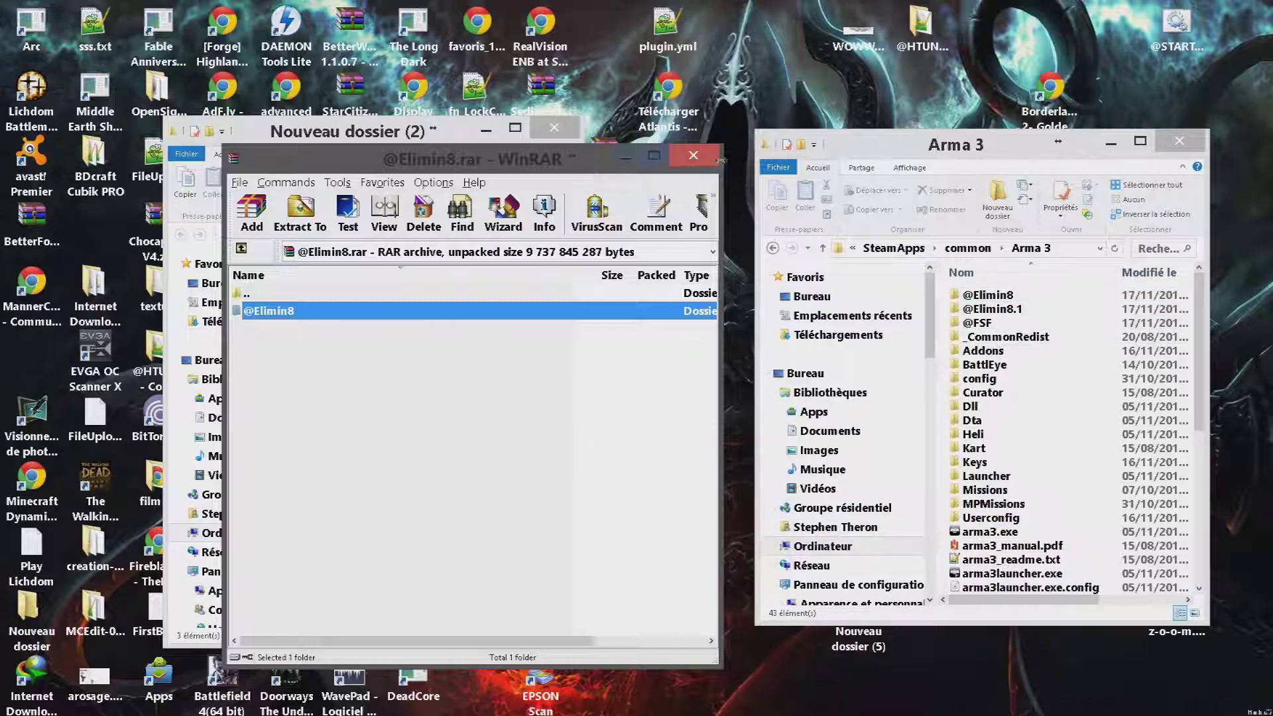
left_click(693, 155)
double_click(407, 285)
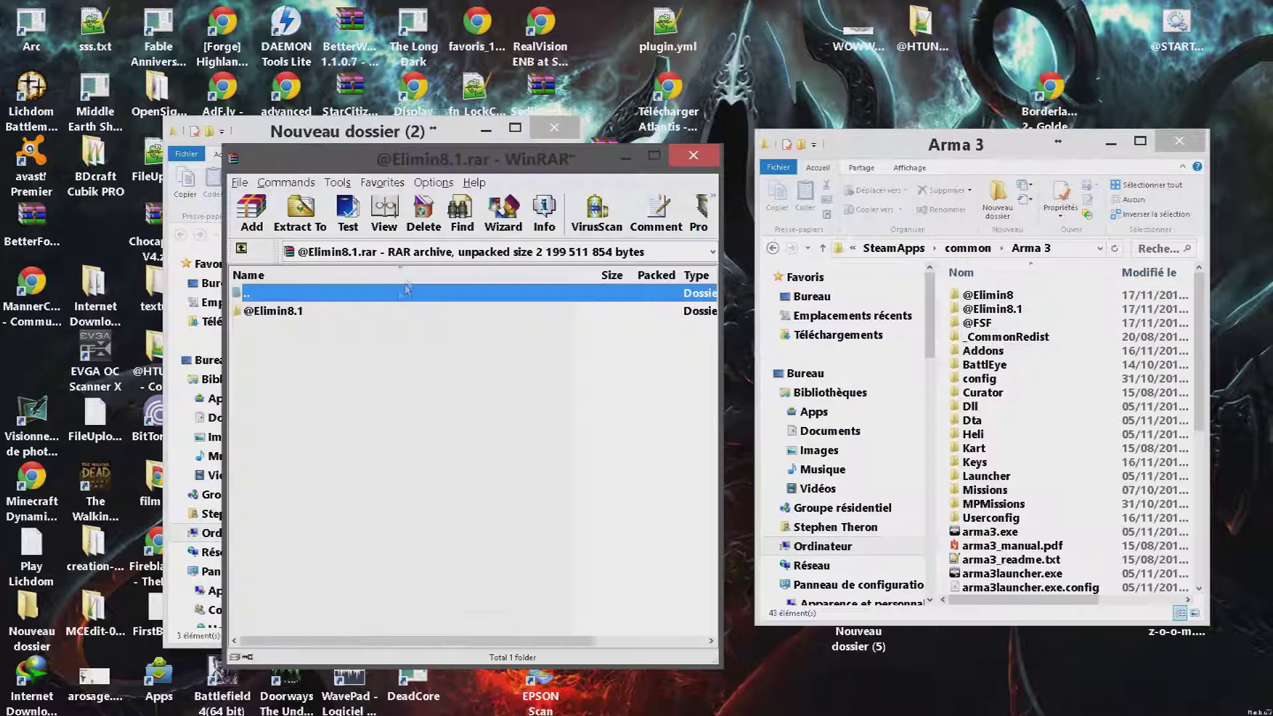
left_click_drag(264, 317, 971, 560)
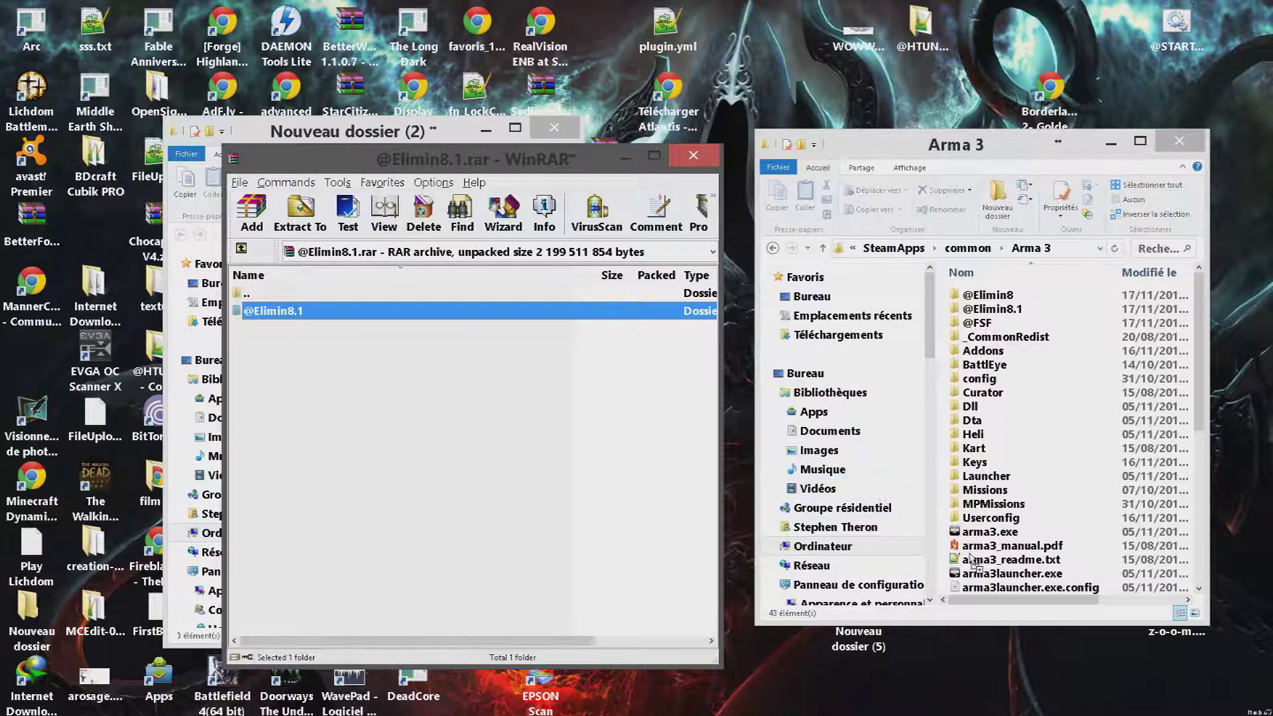
left_click(693, 155)
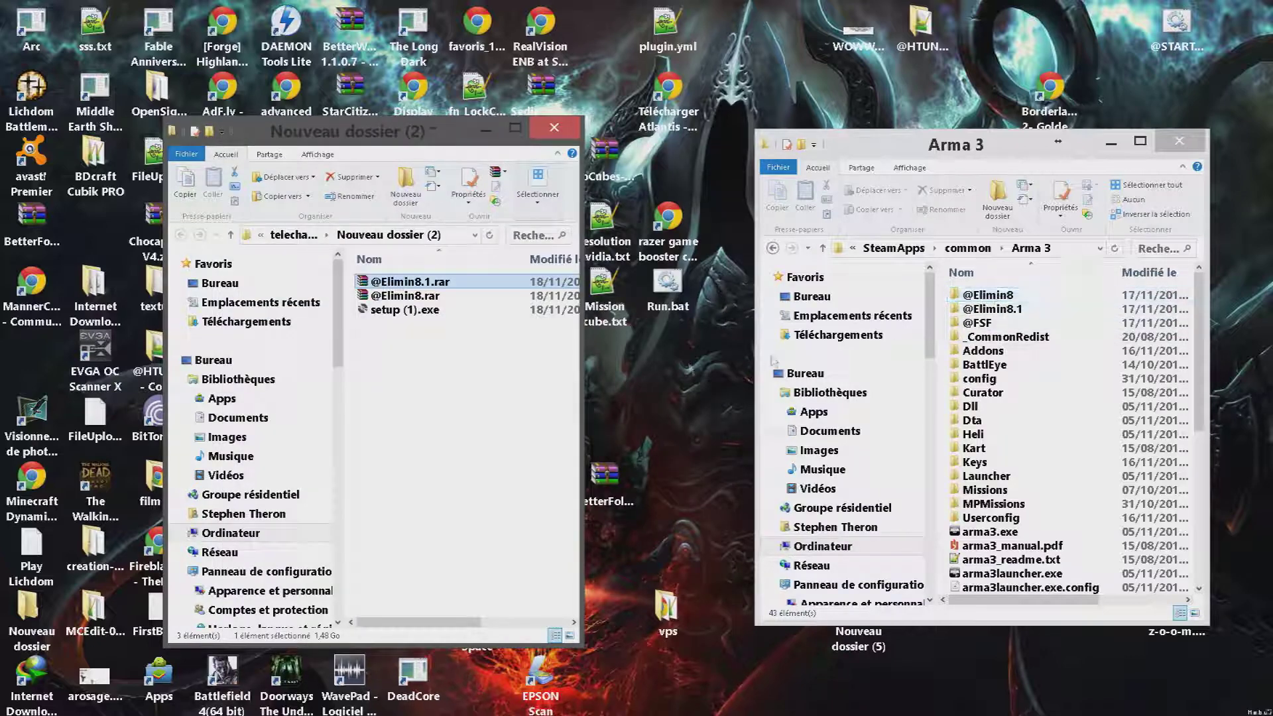
Run setup (1).exe, accept the security warnings, and install and start FSF Launcher Arma 3 Edition
left_click(393, 311, "shift")
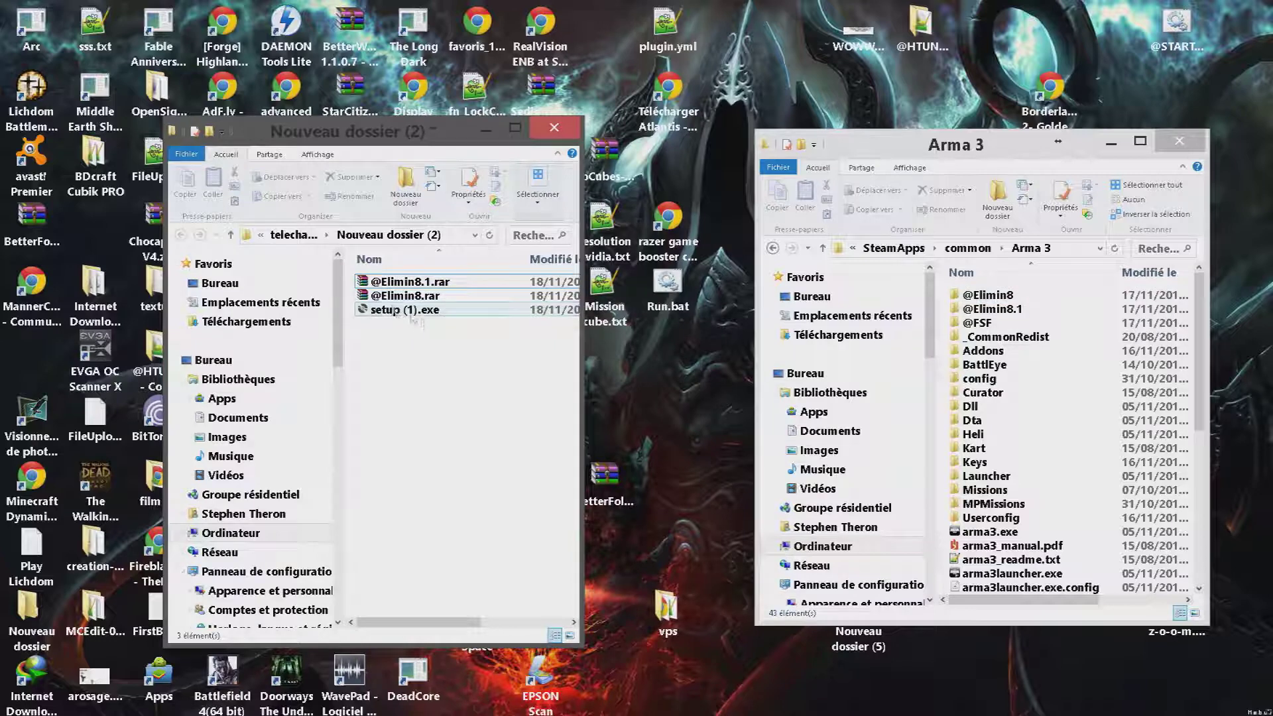
double_click(395, 312)
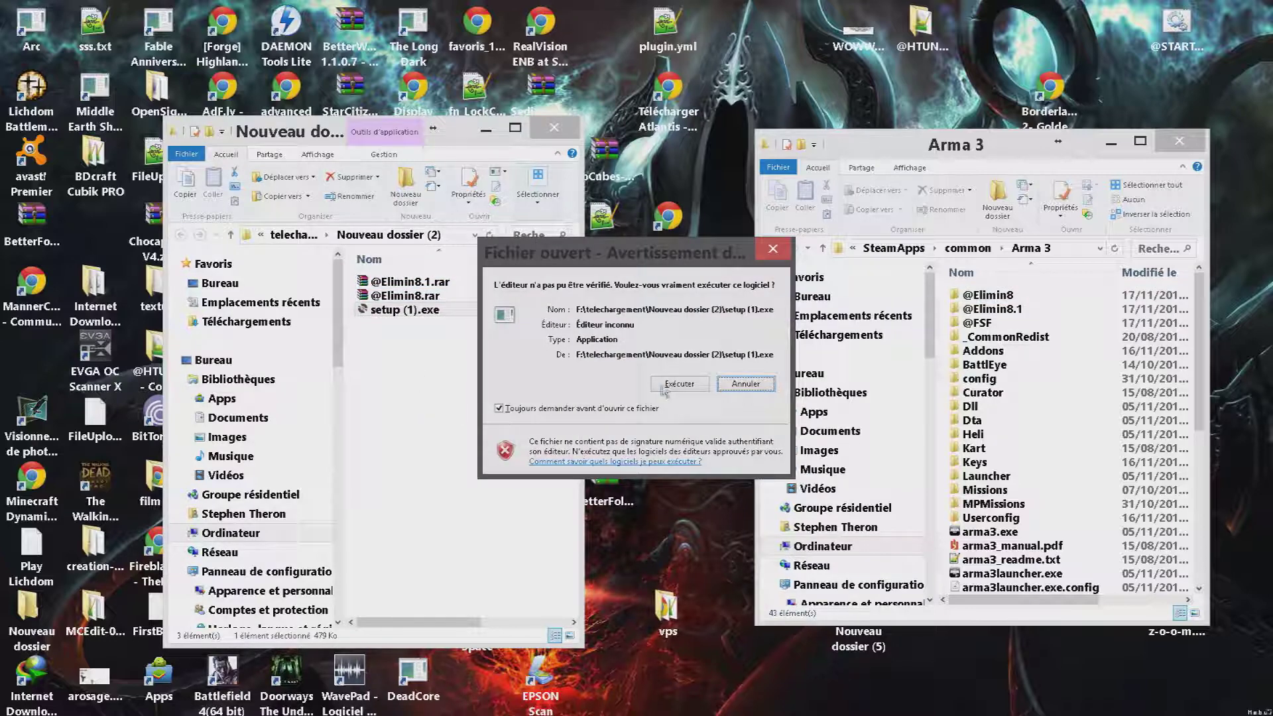
left_click(667, 388)
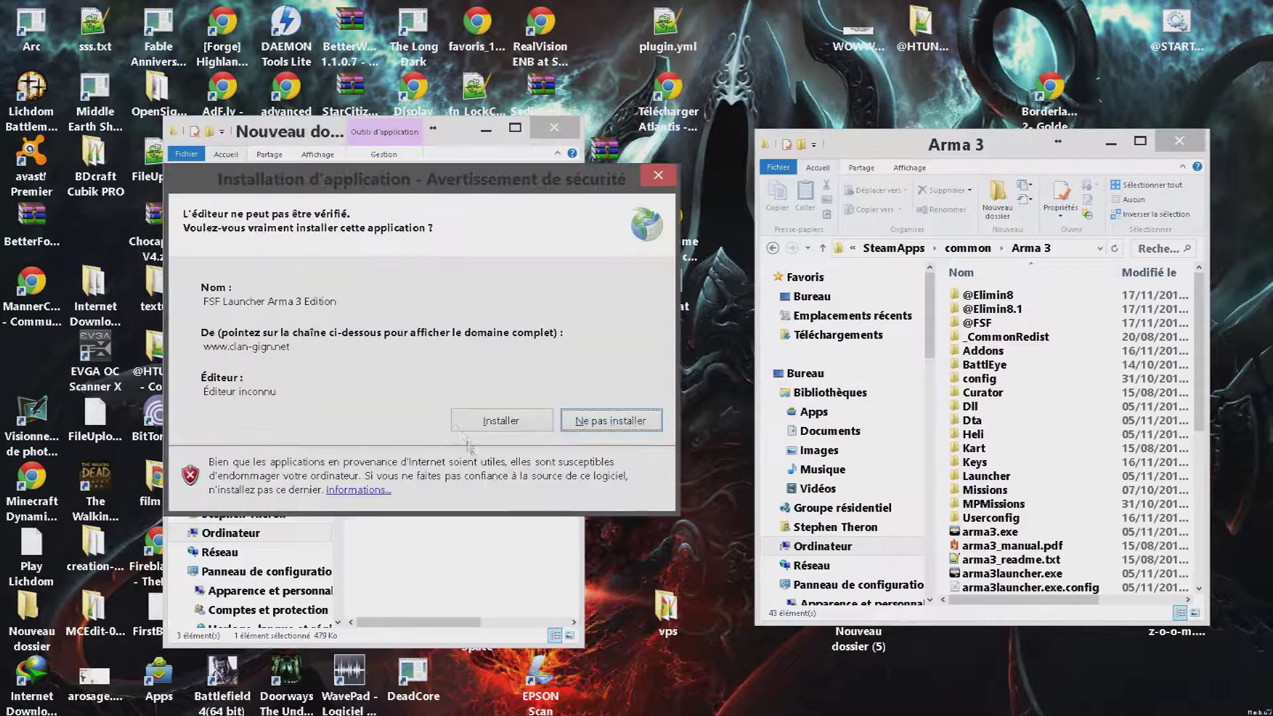
left_click(489, 425)
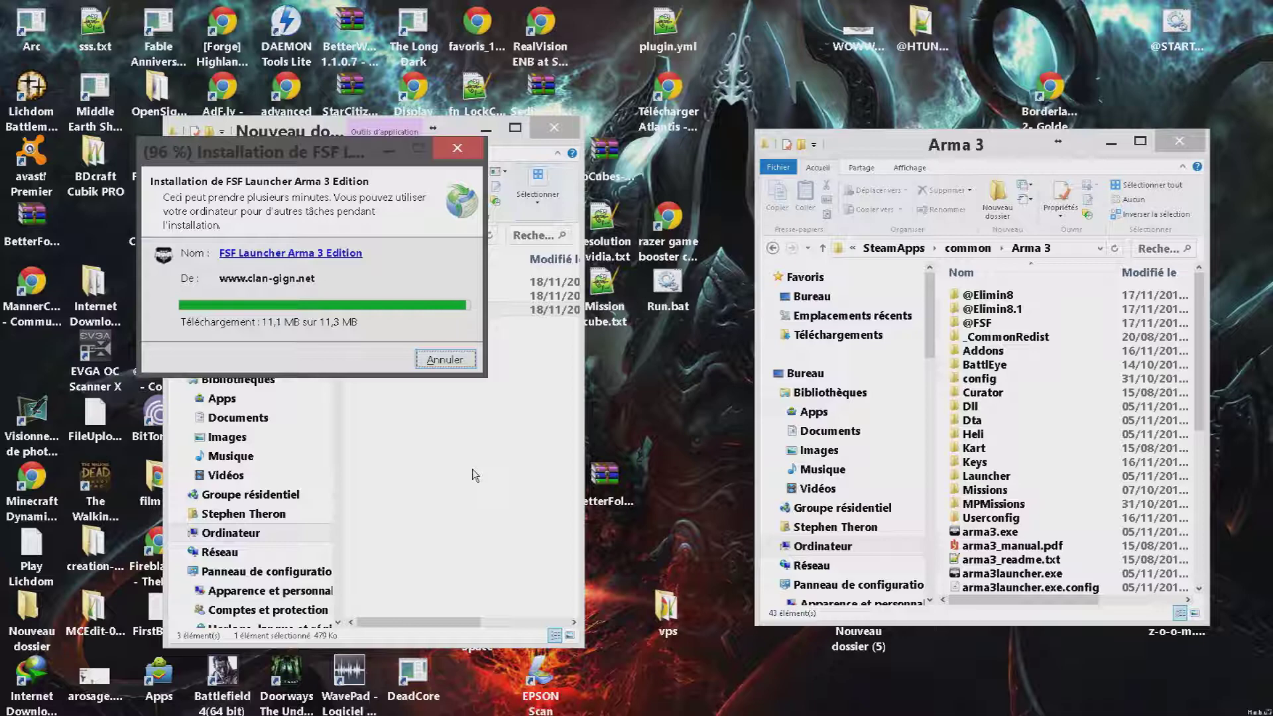
left_click(675, 385)
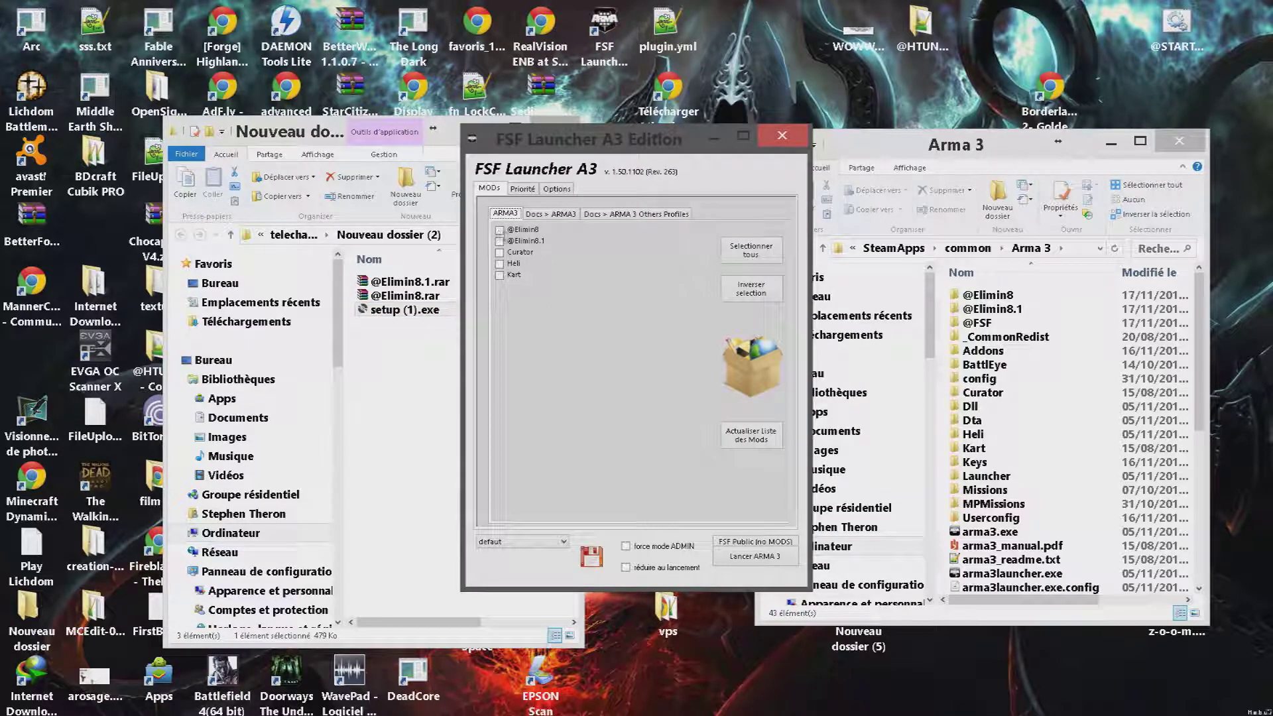
left_click(500, 231)
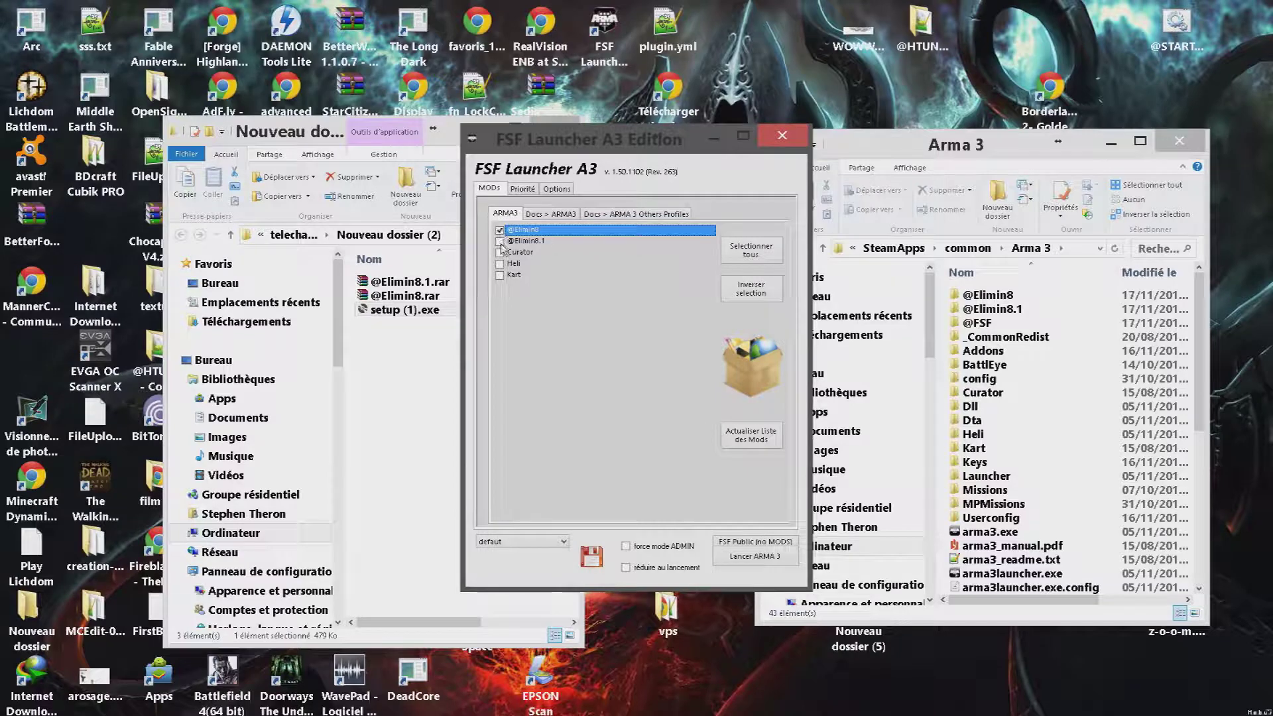
left_click(500, 241)
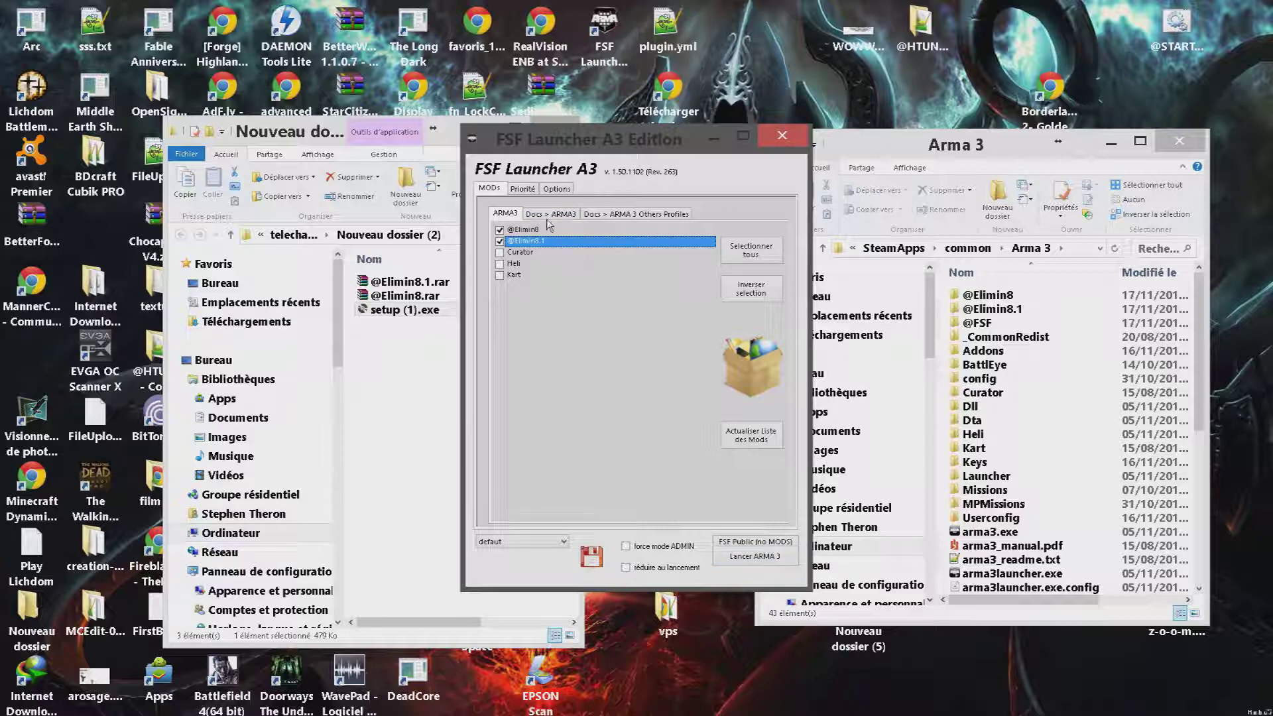
left_click(556, 190)
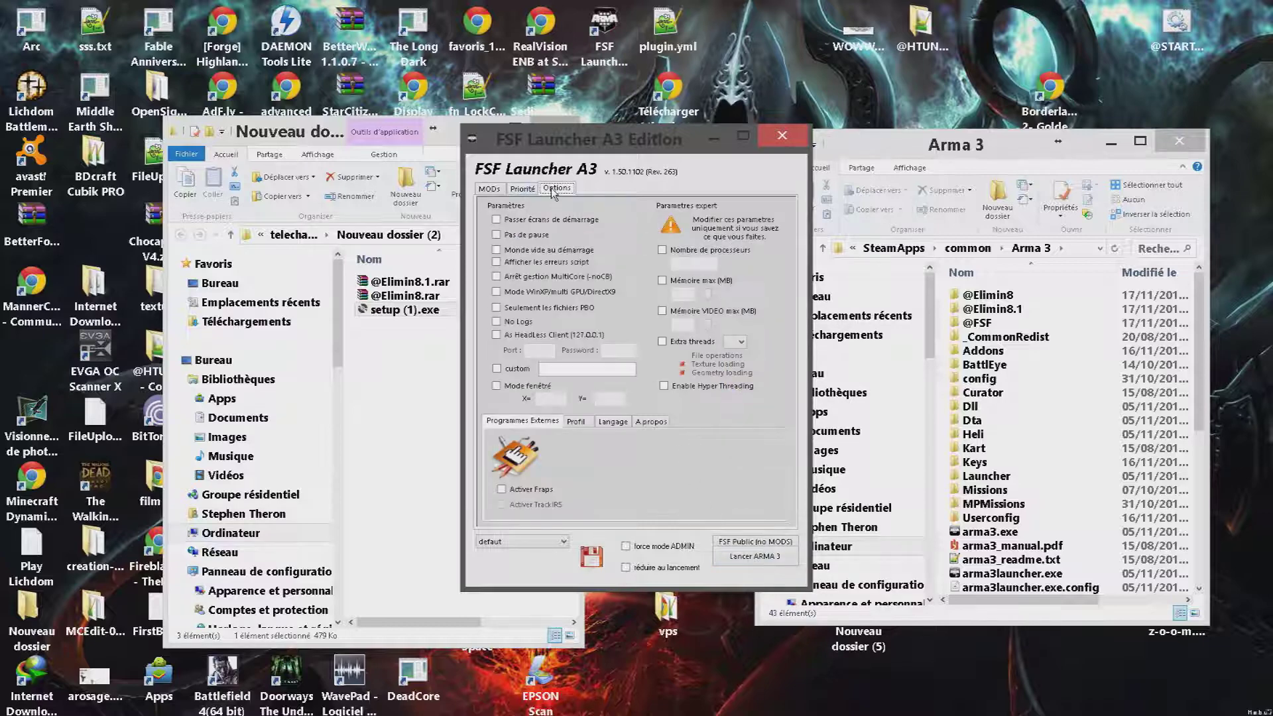
left_click(551, 224)
left_click(517, 235)
left_click(538, 250)
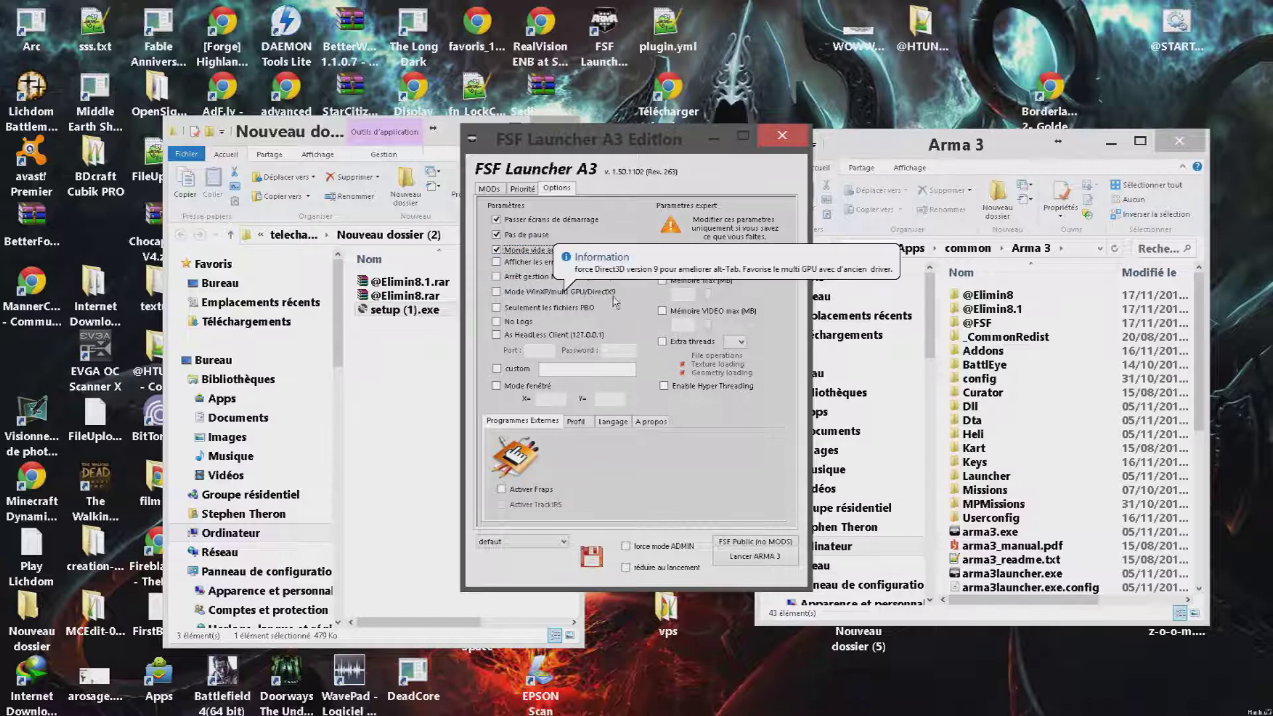
left_click(523, 323)
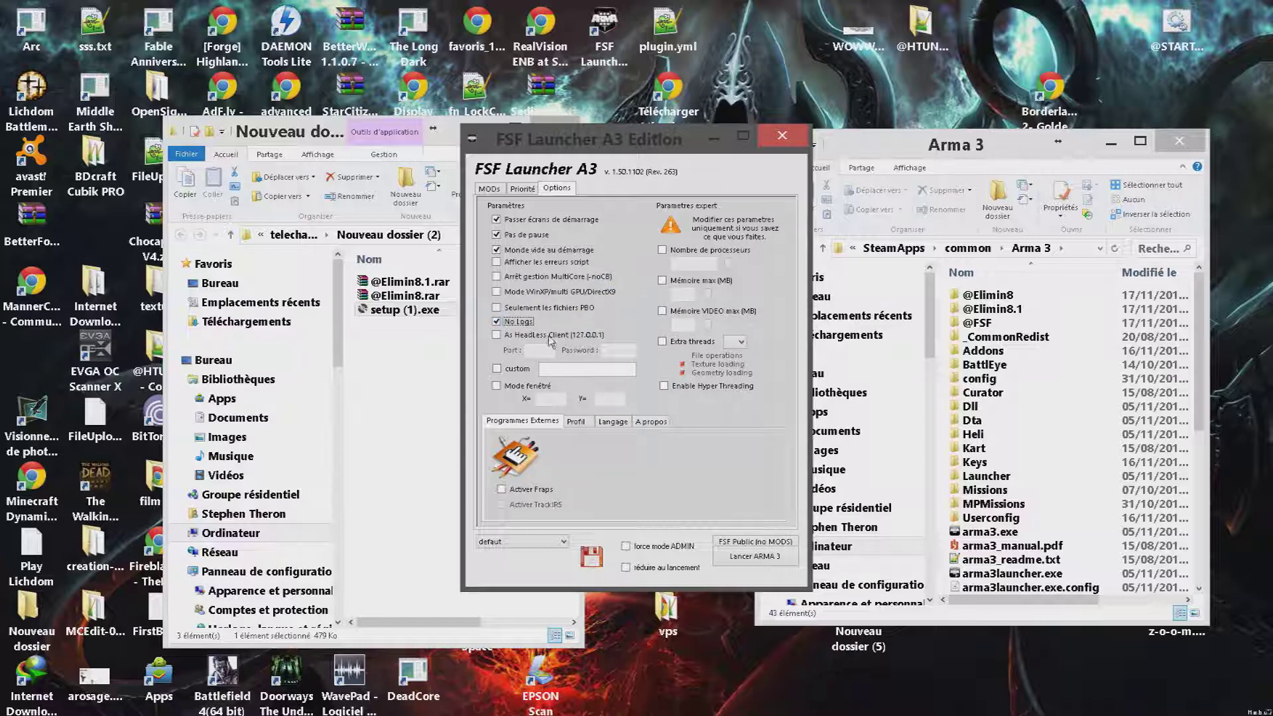
left_click(576, 422)
left_click(613, 422)
left_click(640, 423)
left_click(523, 421)
Enable the expert limits with 4 processors, 8192 MB maximum memory and 4096 MB maximum video memory
left_click(662, 250)
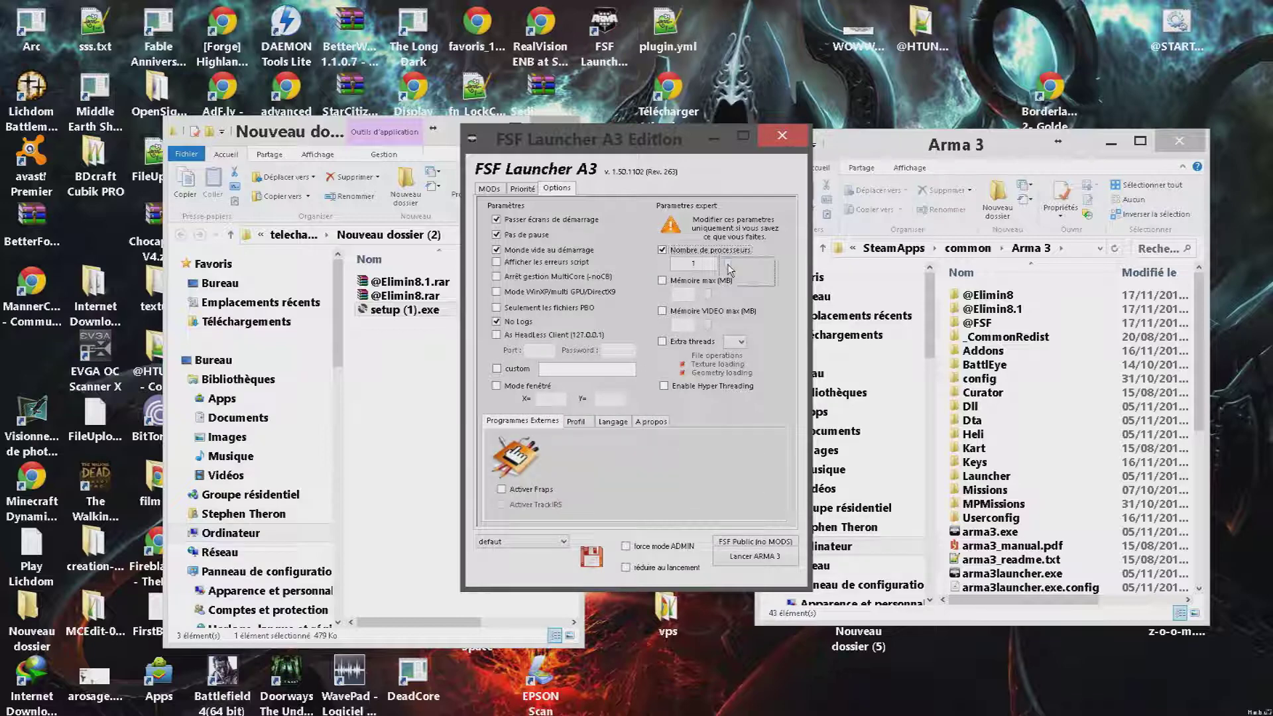
left_click_drag(733, 271, 745, 274)
left_click(663, 280)
left_click_drag(715, 297, 780, 307)
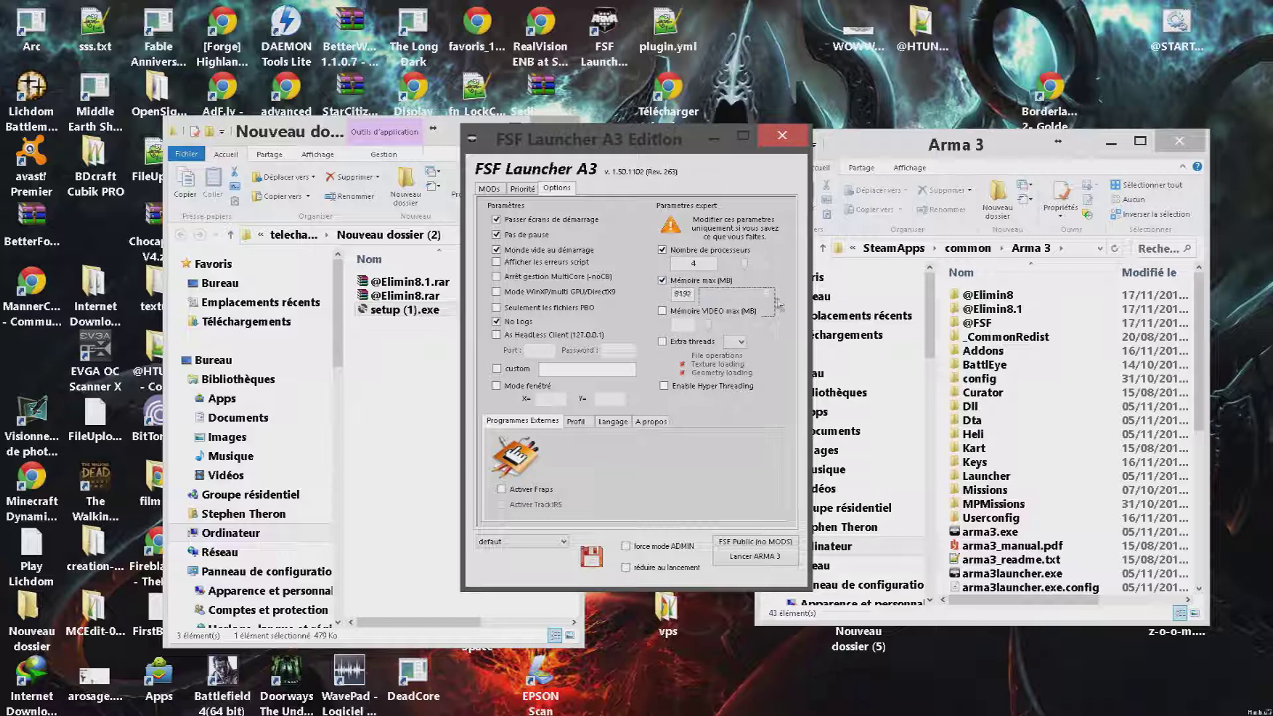
left_click(662, 311)
left_click_drag(712, 327, 796, 330)
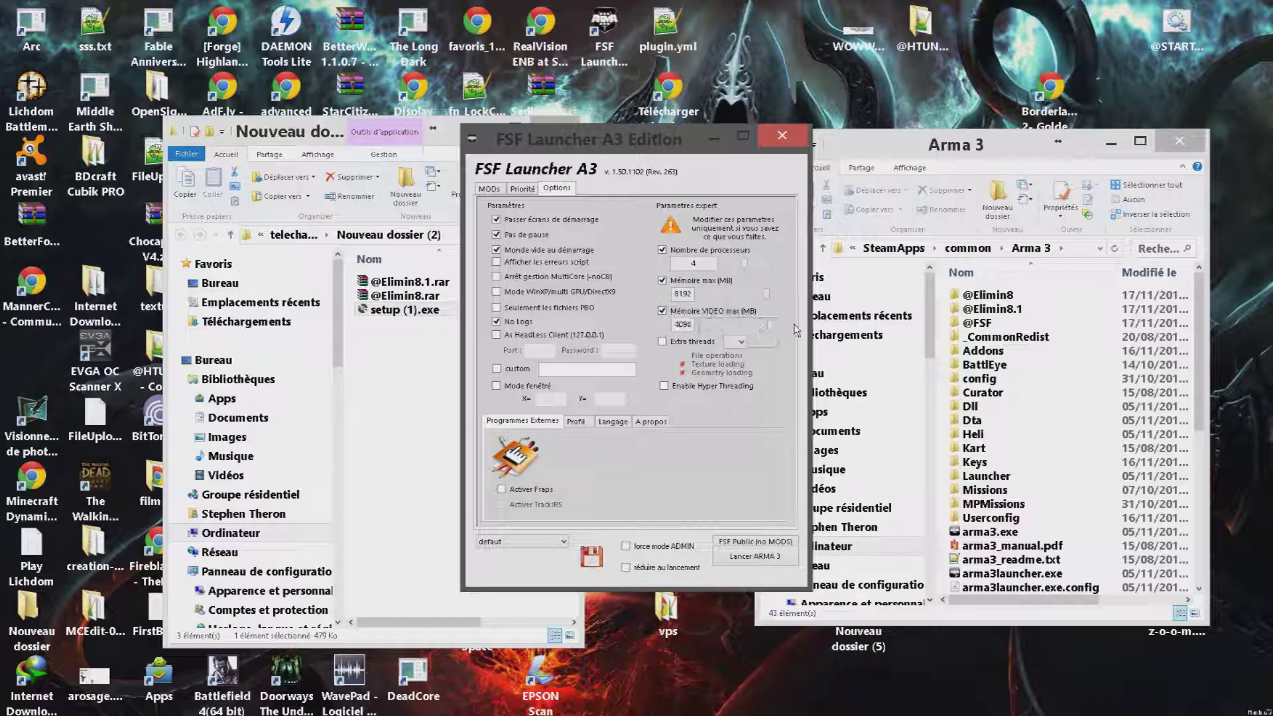
Enable extra threads with the value 7 and turn on Hyper Threading in the expert parameters
left_click(684, 342)
left_click(742, 342)
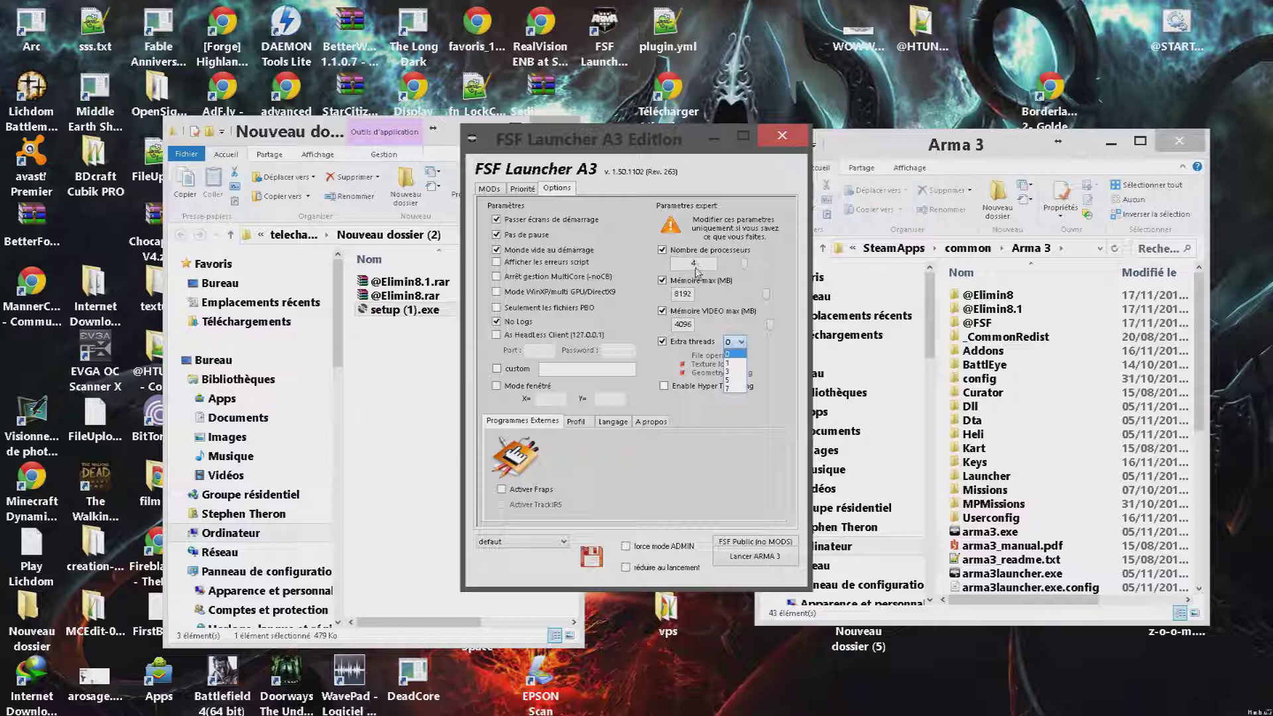
left_click(729, 391)
left_click(665, 386)
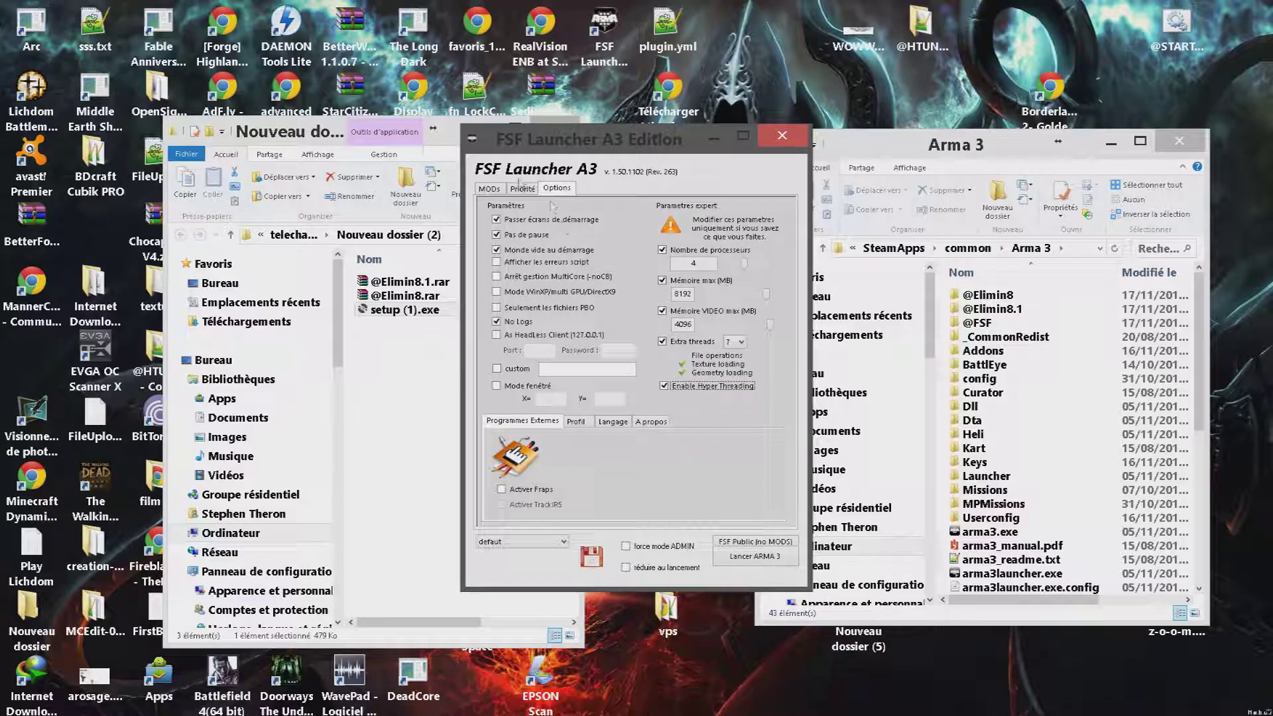
Check the mod priority order and launch Arma 3 with the selected mods
left_click(522, 189)
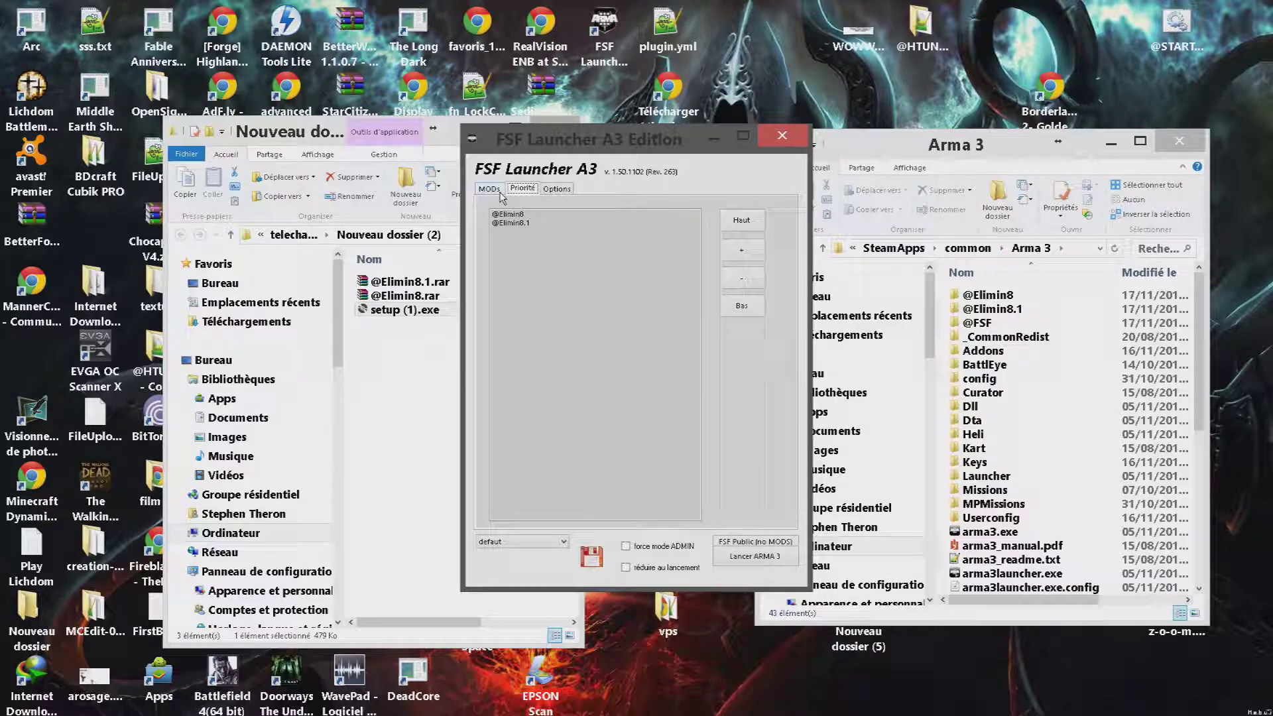
left_click(565, 191)
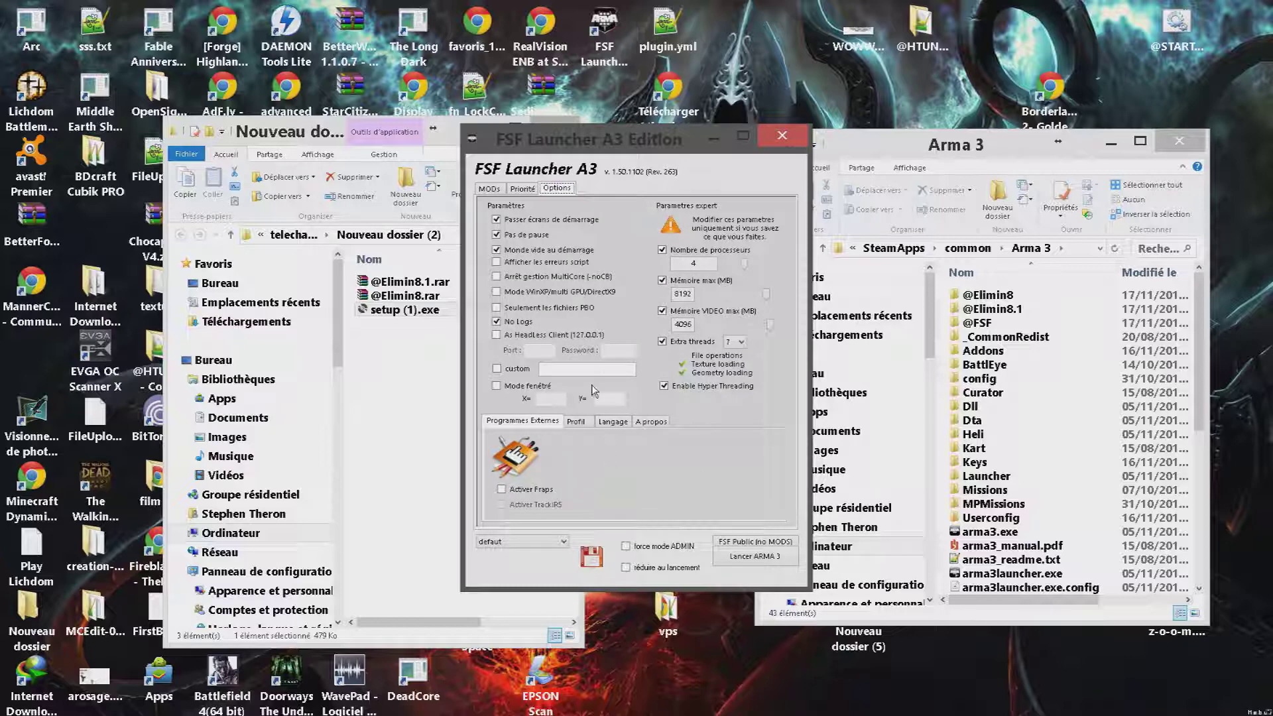
left_click(490, 189)
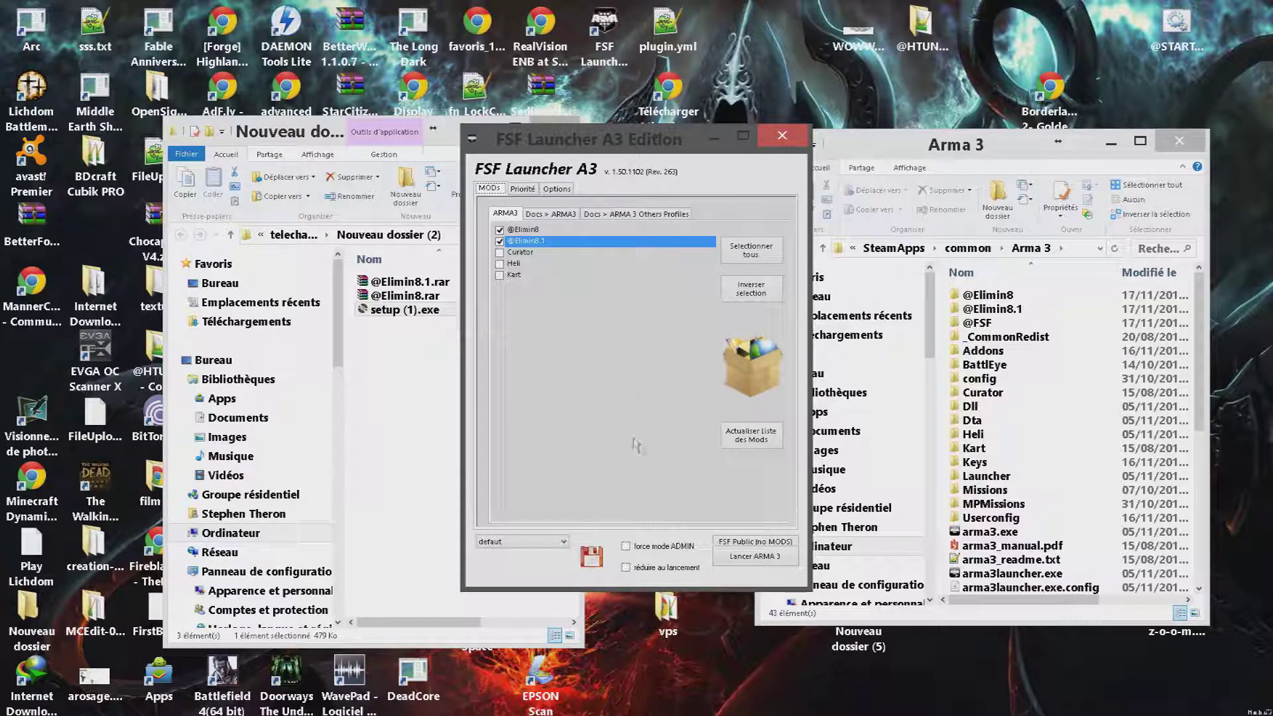
left_click(754, 557)
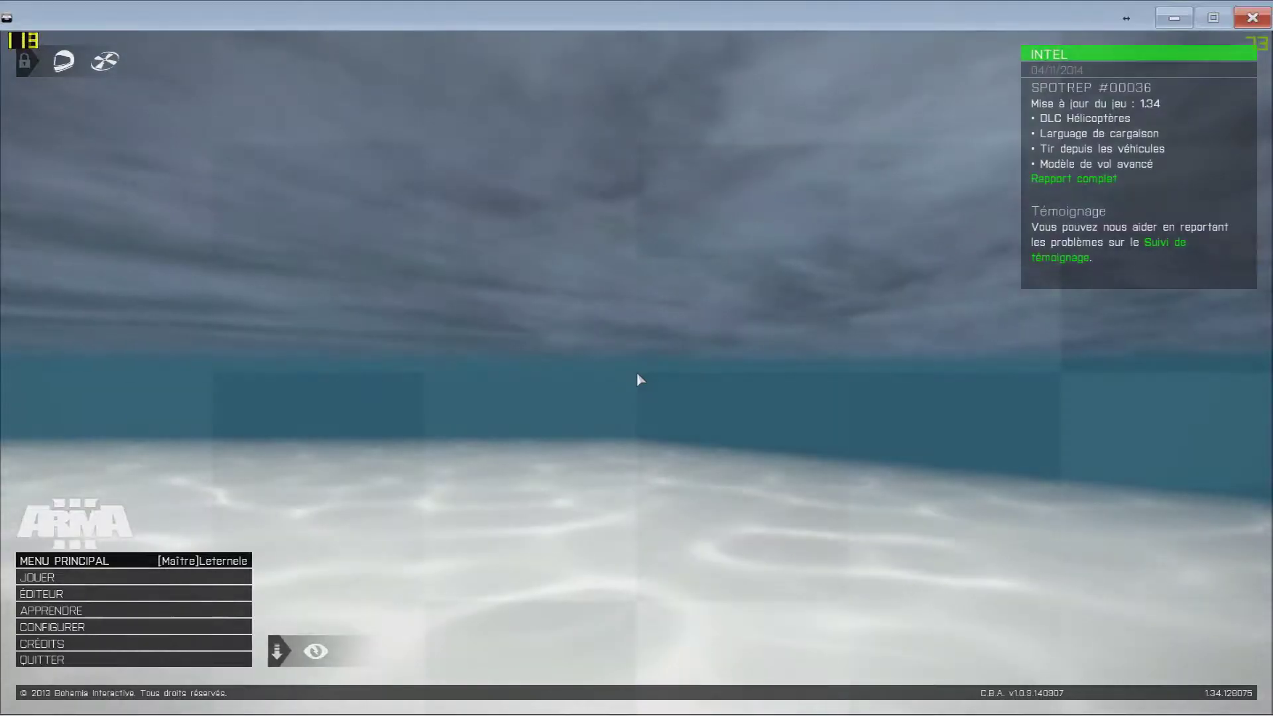
Open the multiplayer server browser from the game's main menu and dismiss the missing Chernarus entry message
left_click(57, 579)
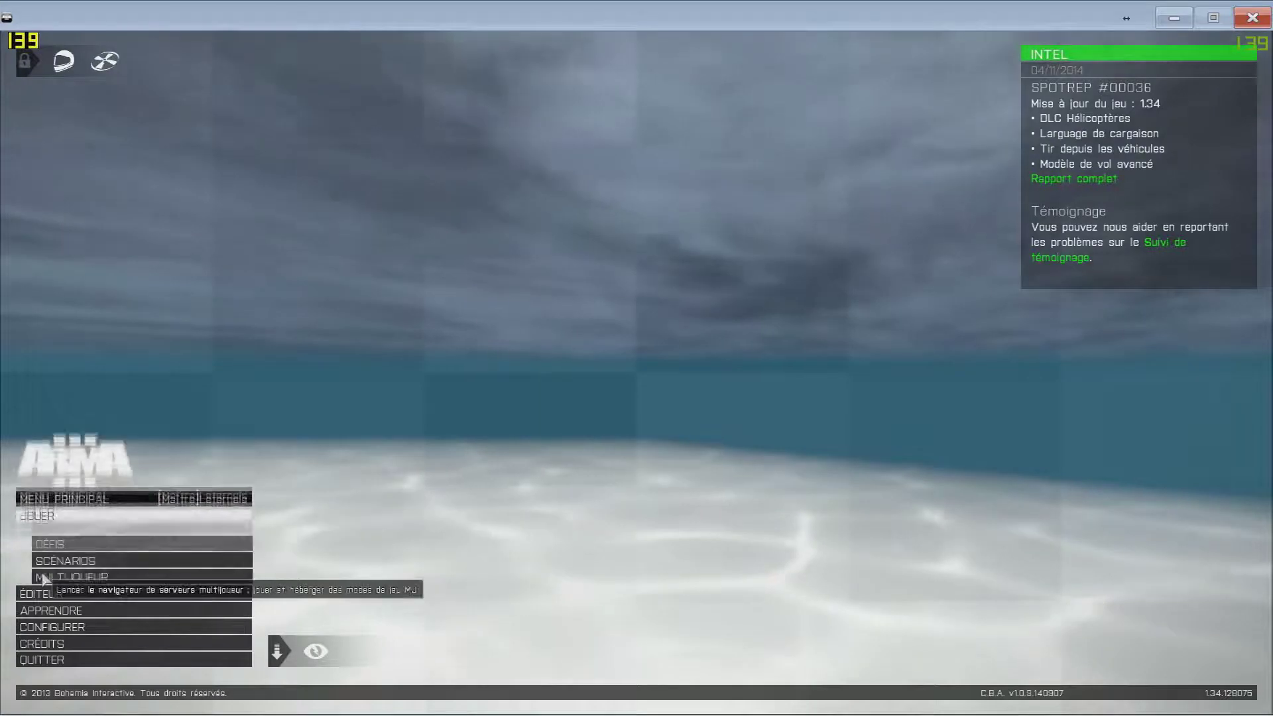
left_click(84, 580)
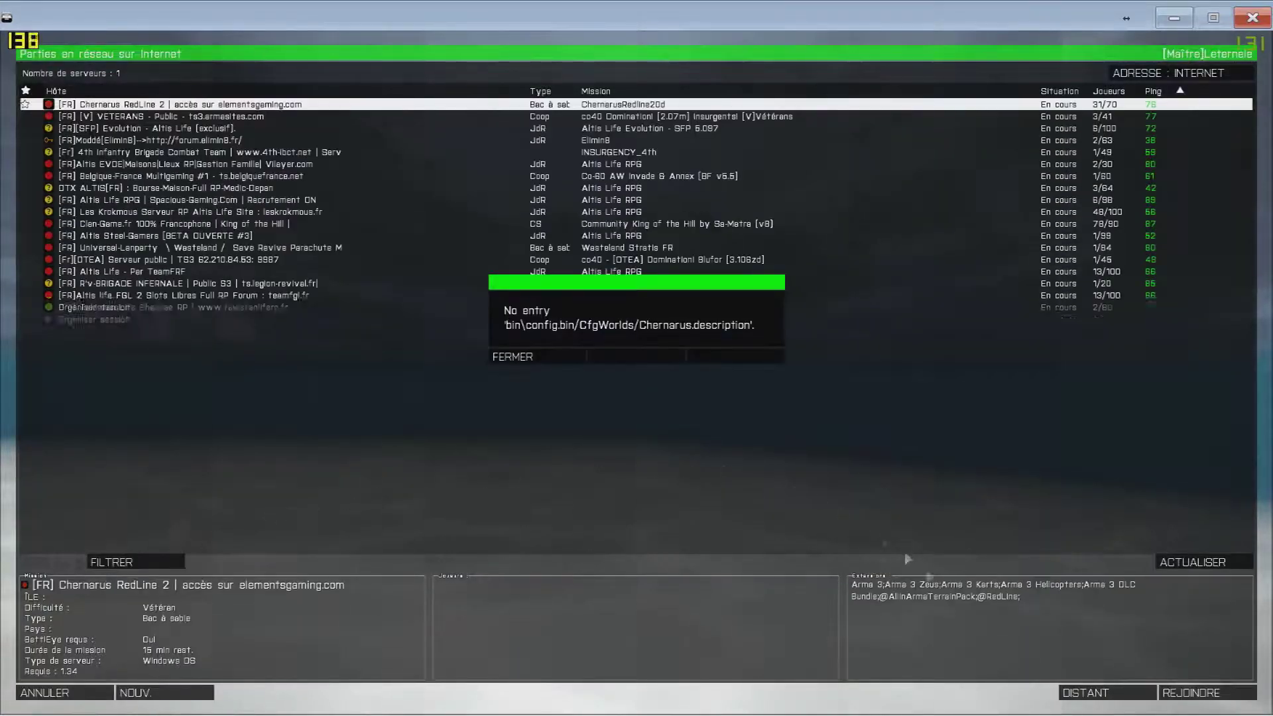
left_click(534, 358)
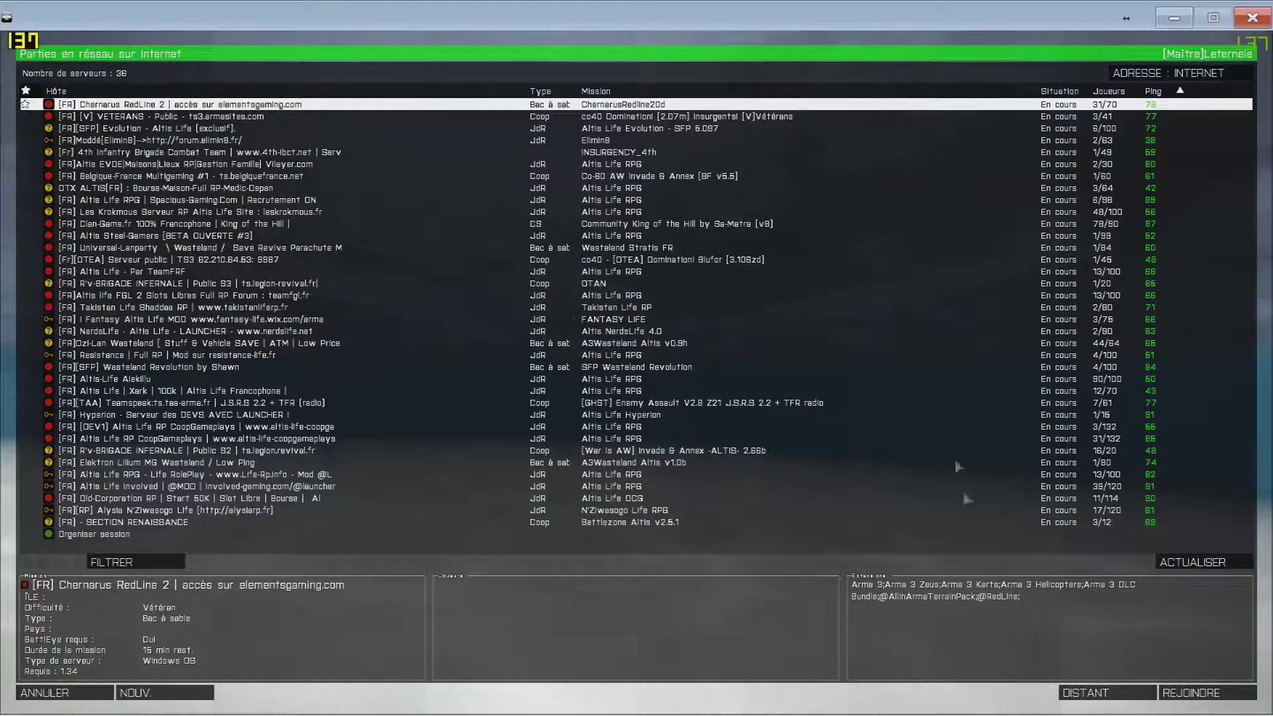
Accept the remote host address on port 2302 and switch the server browser's address source to LAN
left_click(1082, 693)
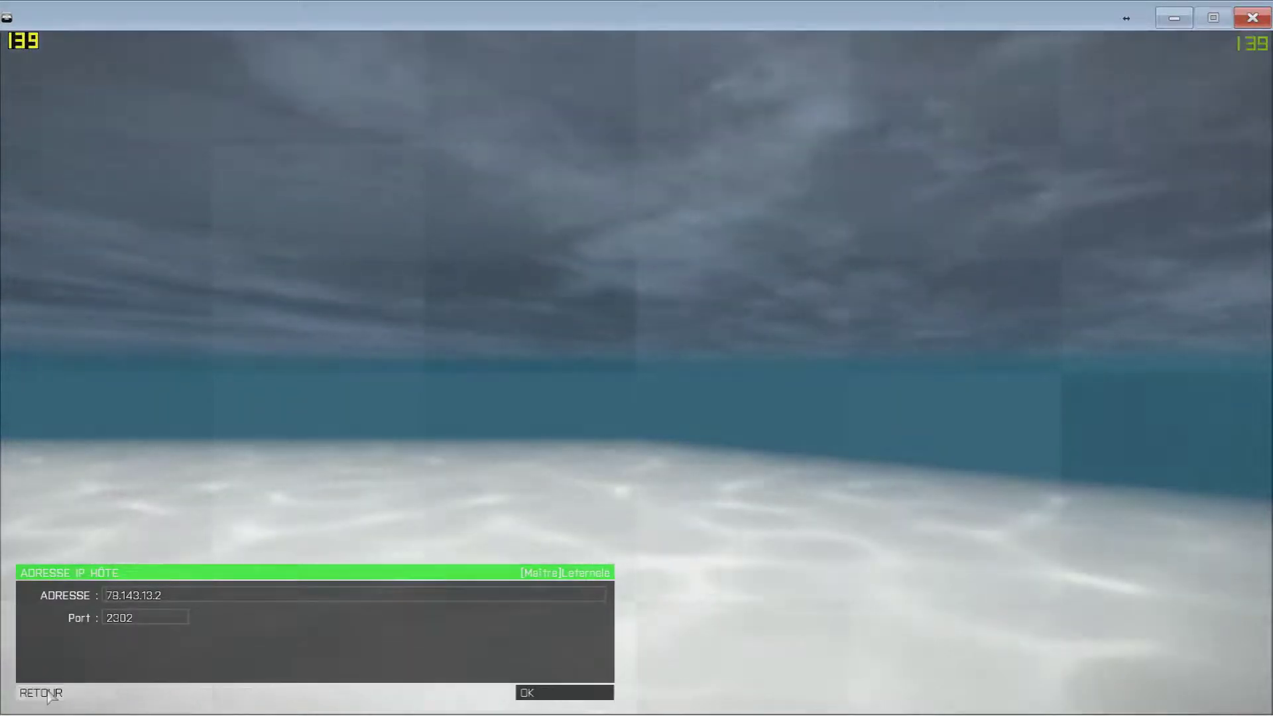
left_click(530, 692)
left_click(1160, 73)
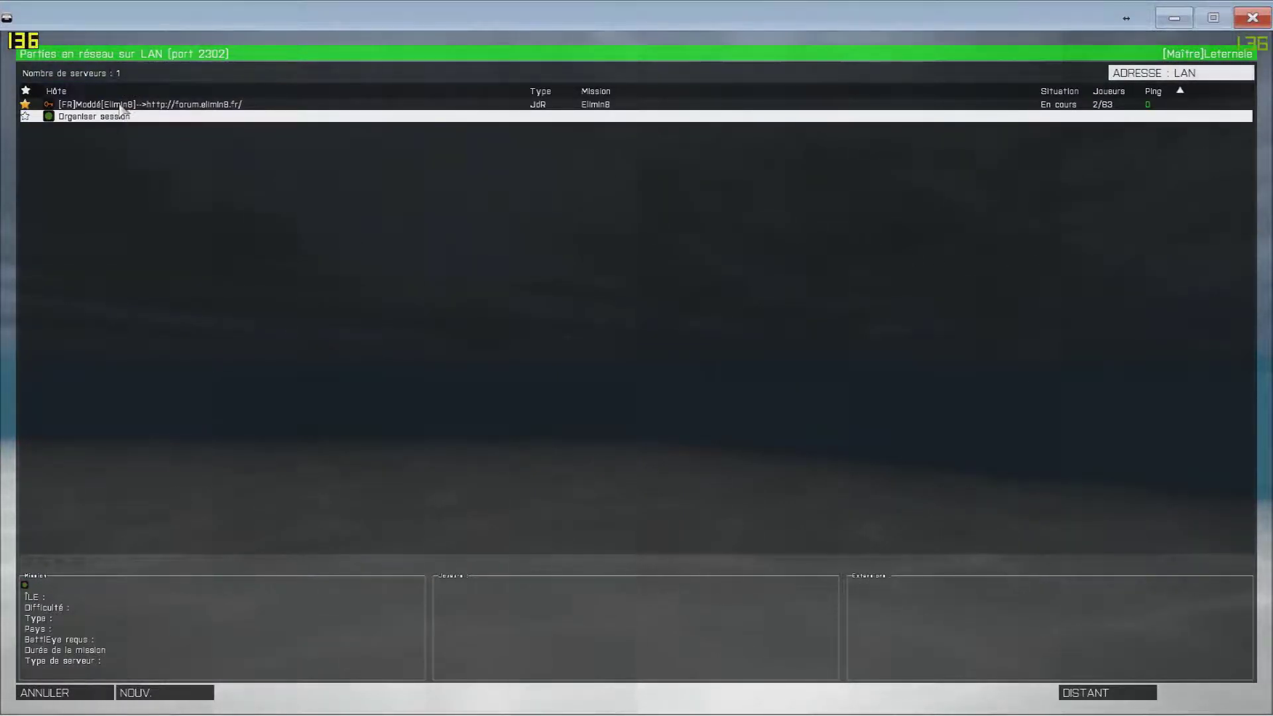
Try to join the [FR]Moddé[Elimin8] server and back out of its password request
left_click(89, 106)
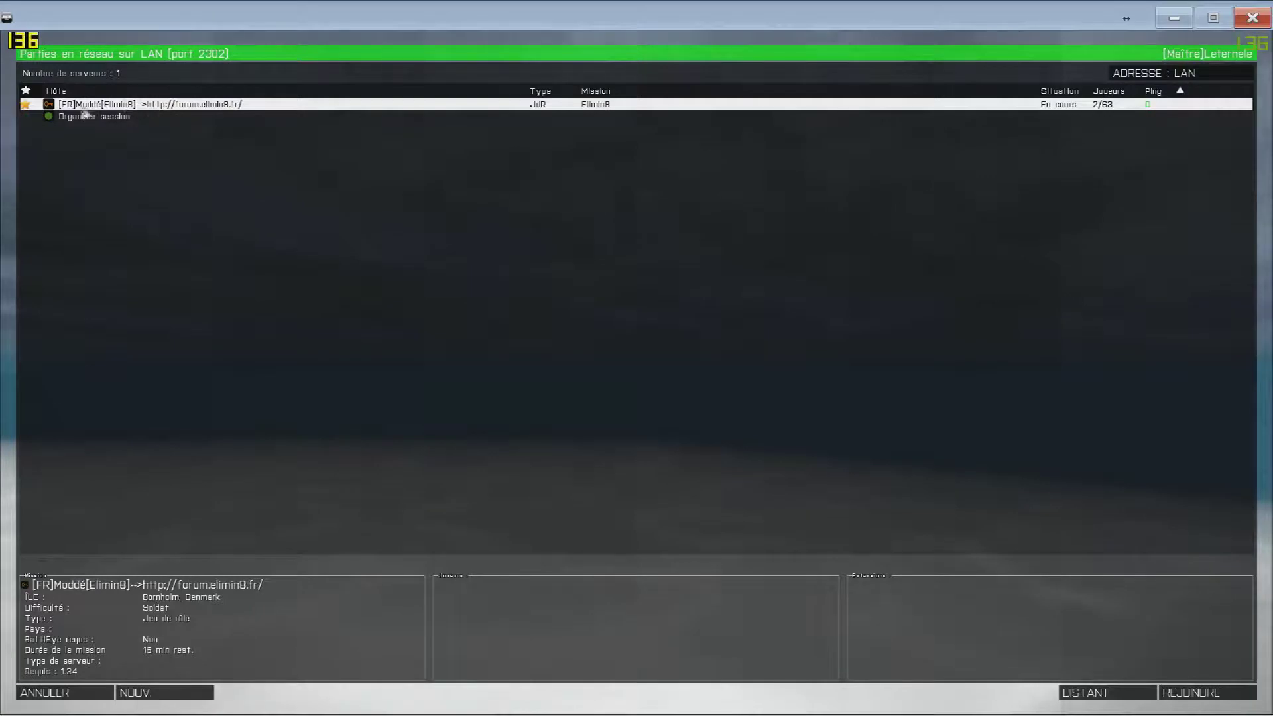
left_click(1168, 695)
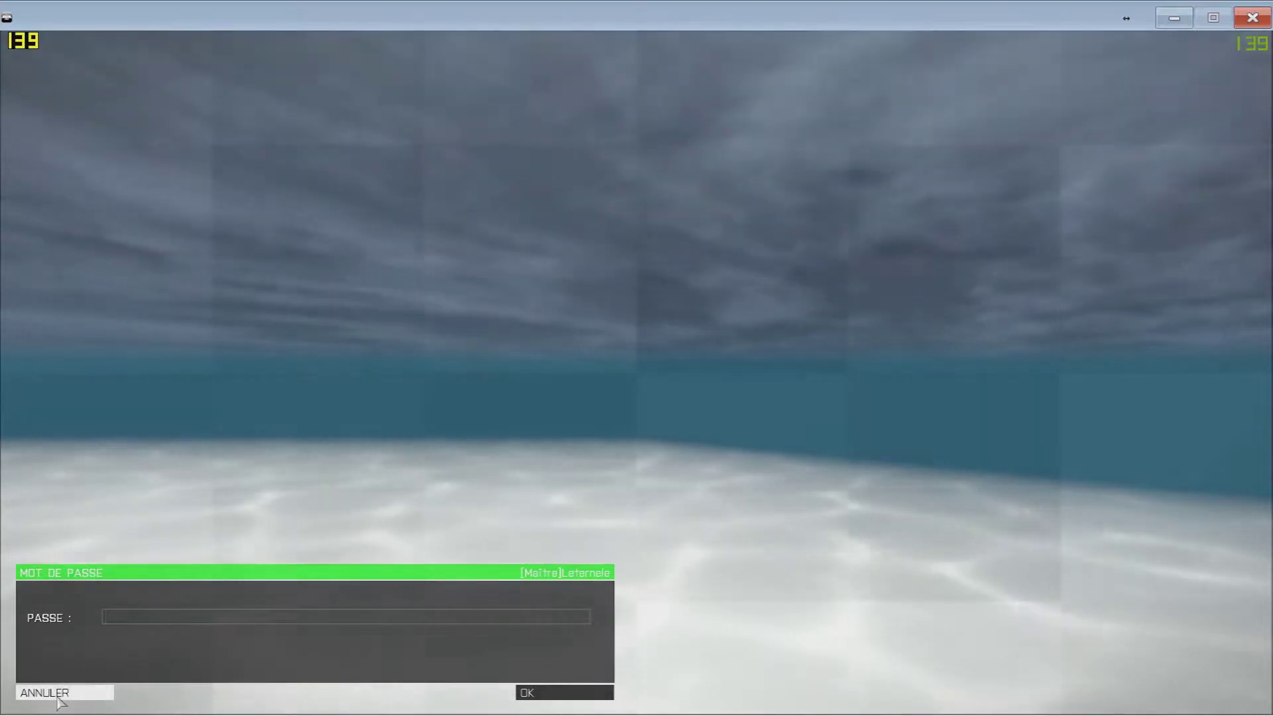
left_click(77, 697)
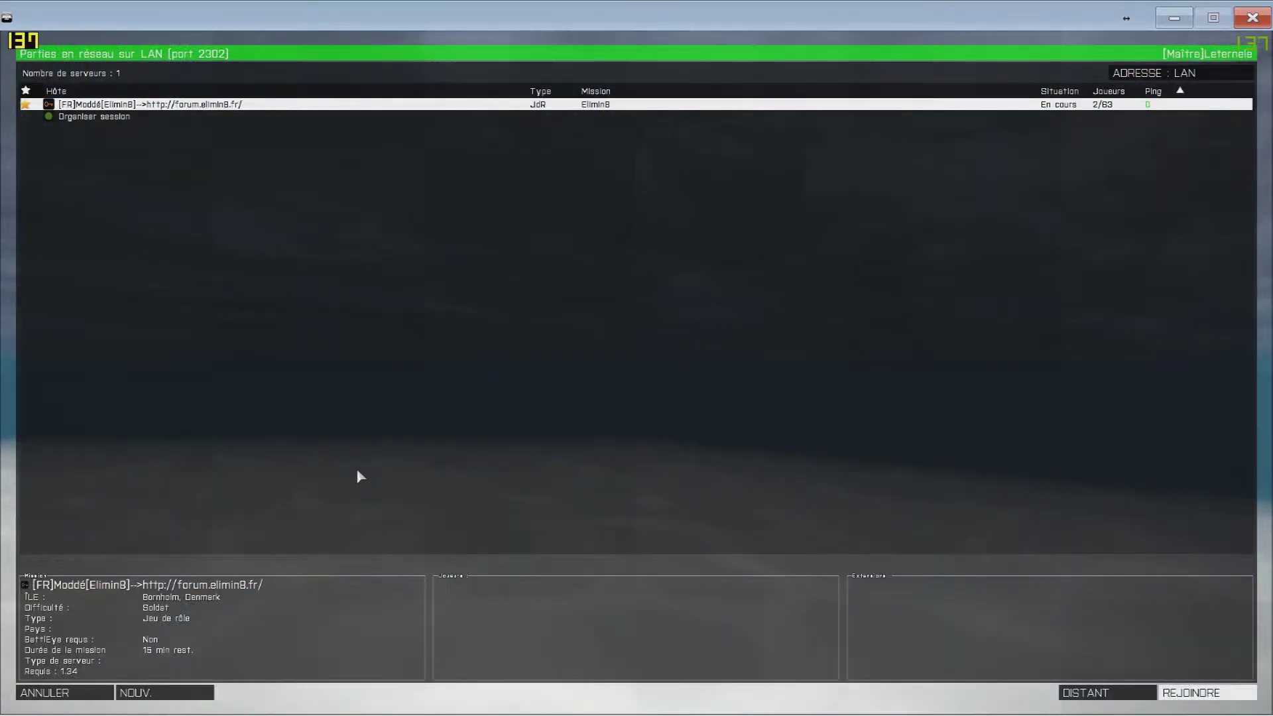